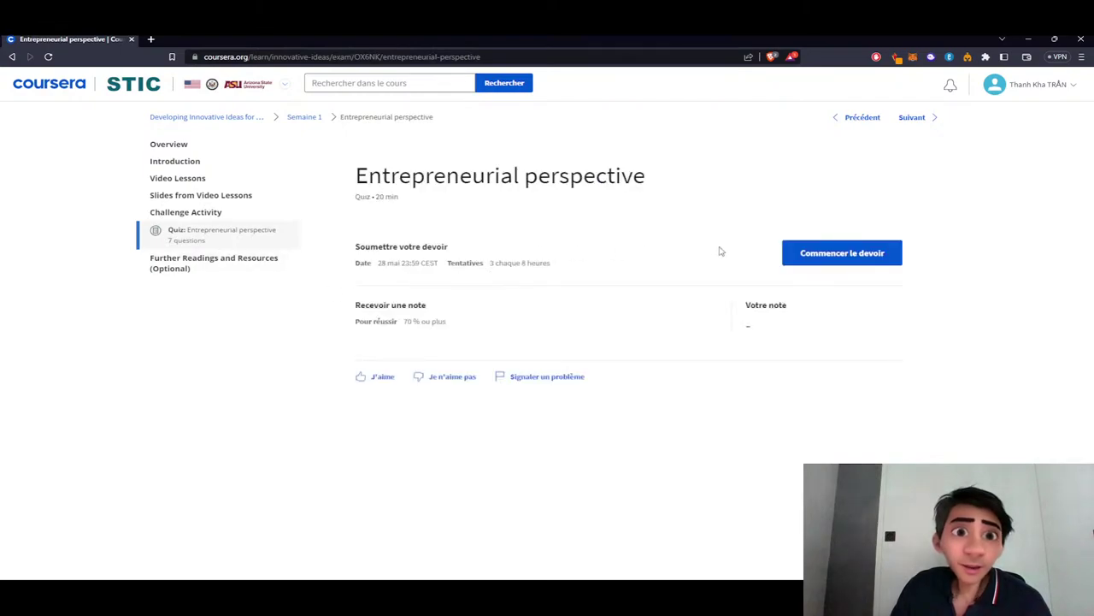
- Start the Entrepreneurial perspective quiz and answer True to question 1 about entrepreneurs causing entrepreneurship
click(807, 254)
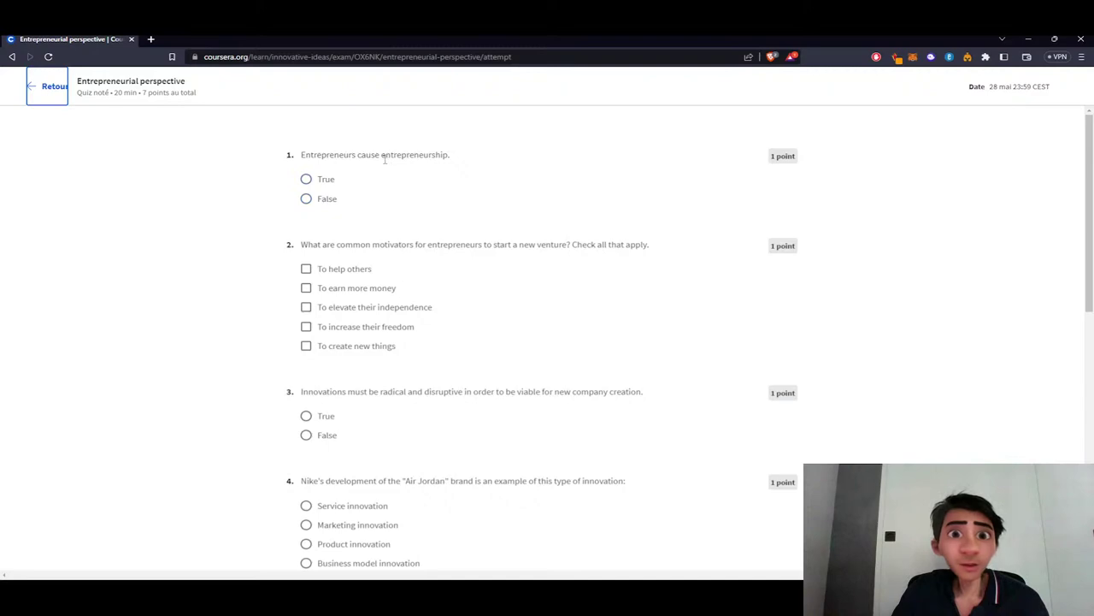
click(334, 182)
- Select all five motivators in question 2, from helping others to creating new things
scroll(419, 232, down, 1)
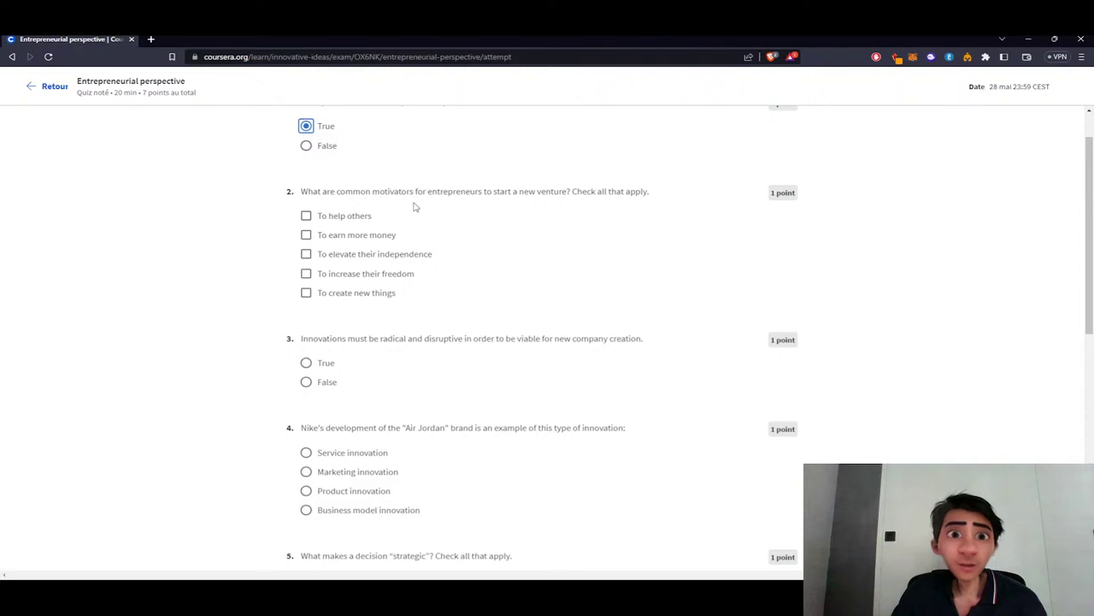
click(366, 218)
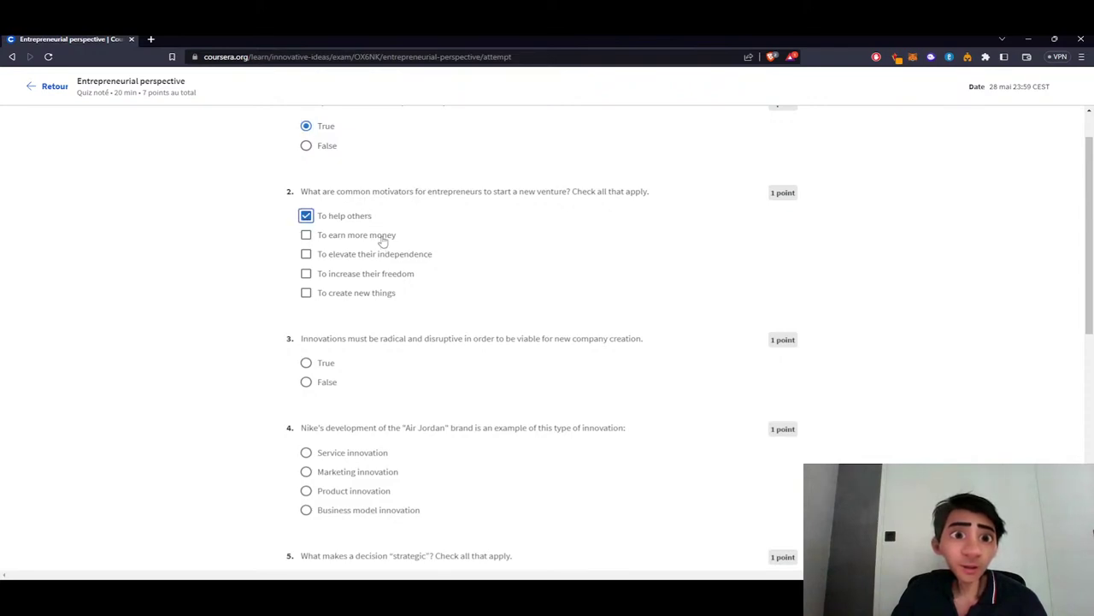
click(383, 238)
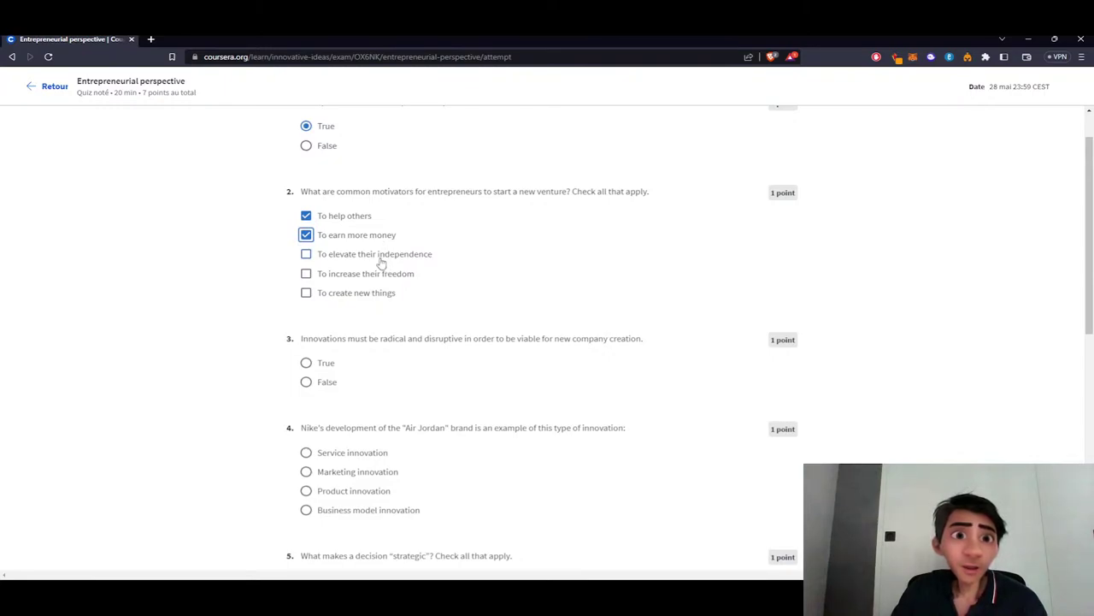
click(381, 256)
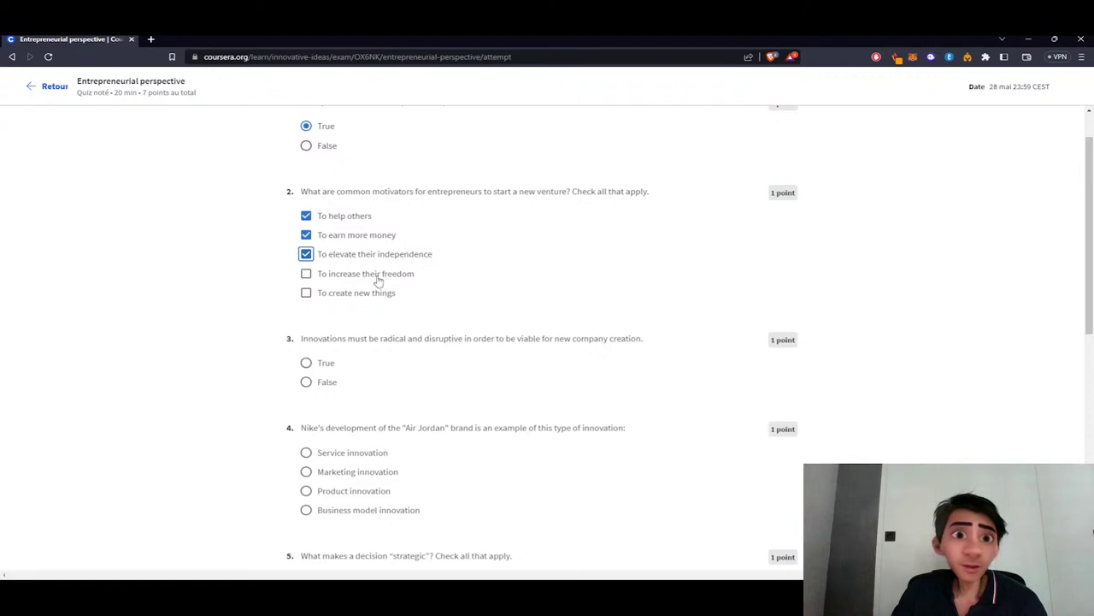
click(379, 277)
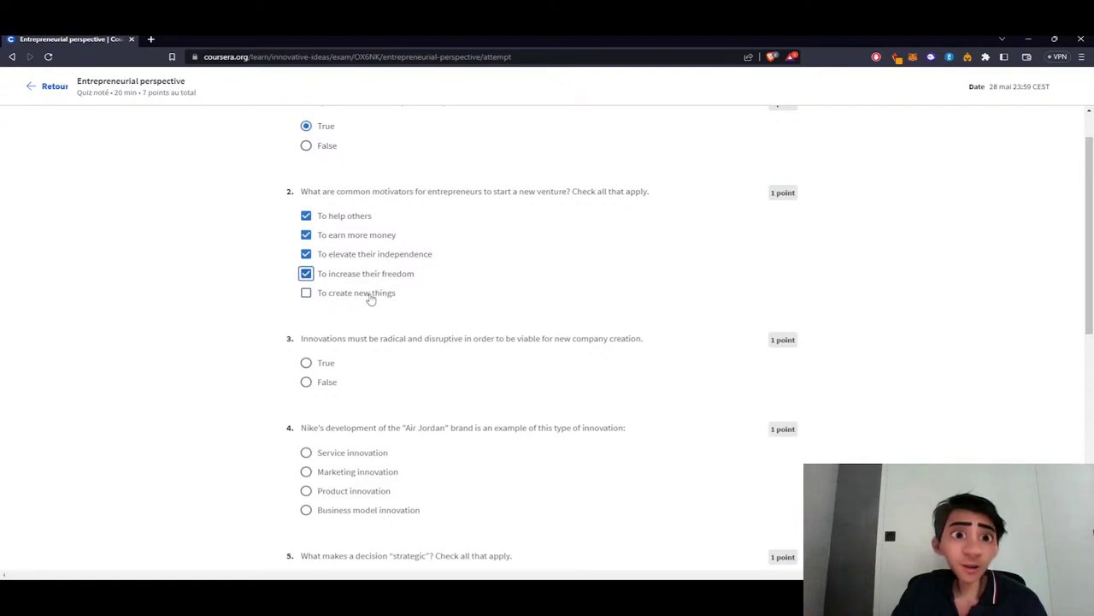
click(370, 297)
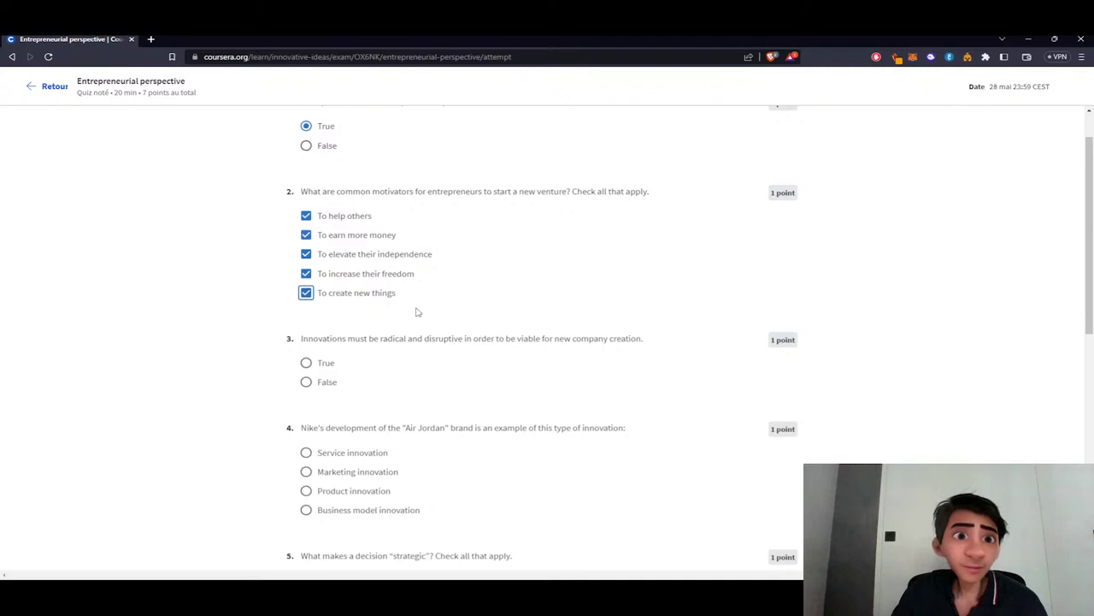
- Answer question 3 with True and question 4 with Marketing innovation
scroll(417, 309, down, 1)
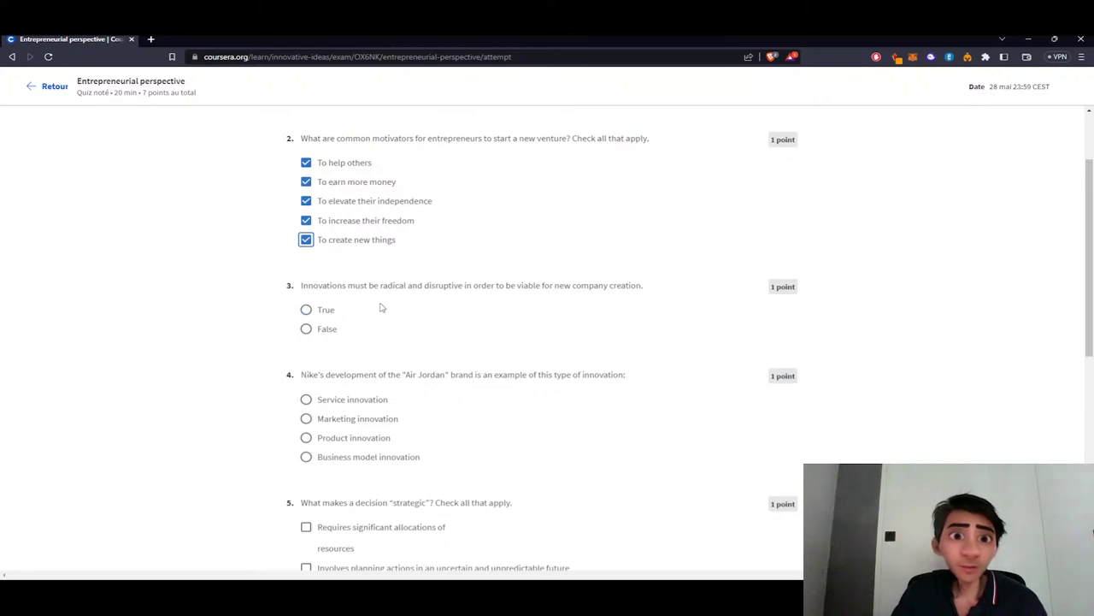
click(326, 312)
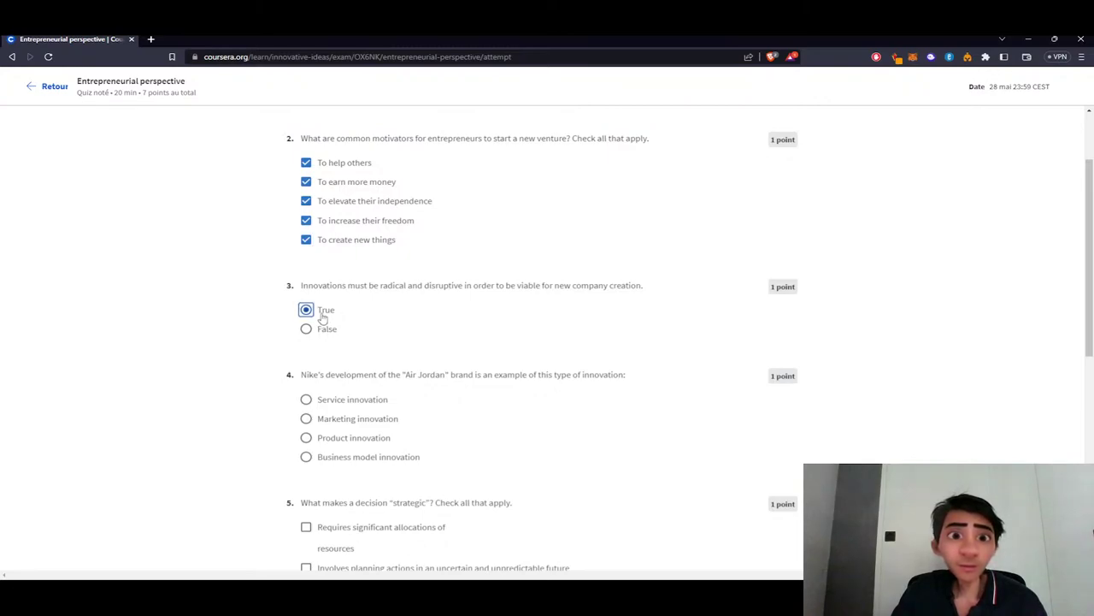
scroll(362, 334, down, 1)
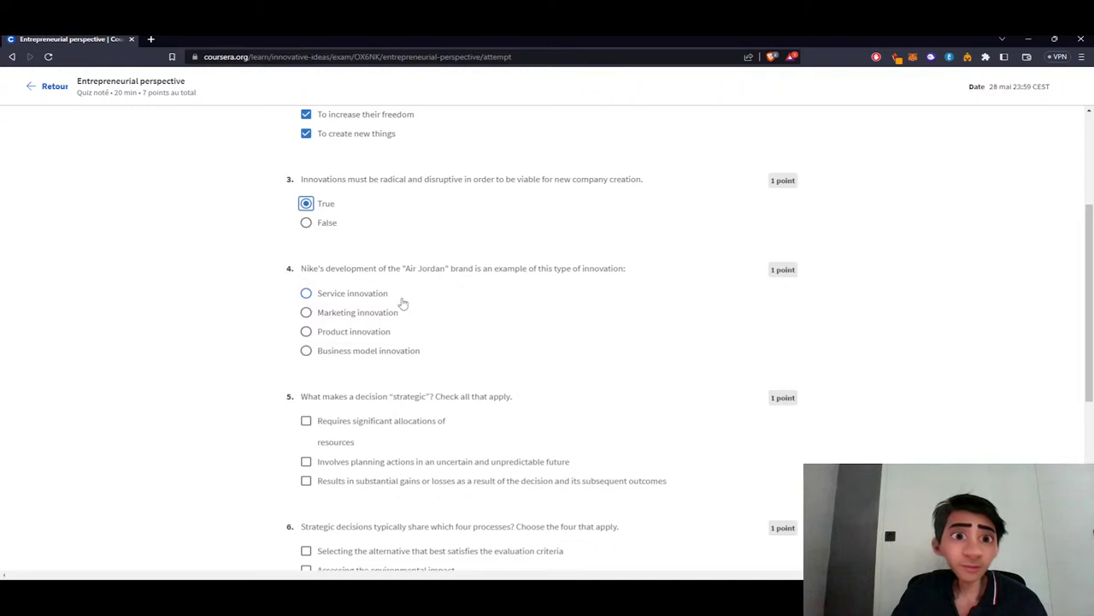
click(389, 354)
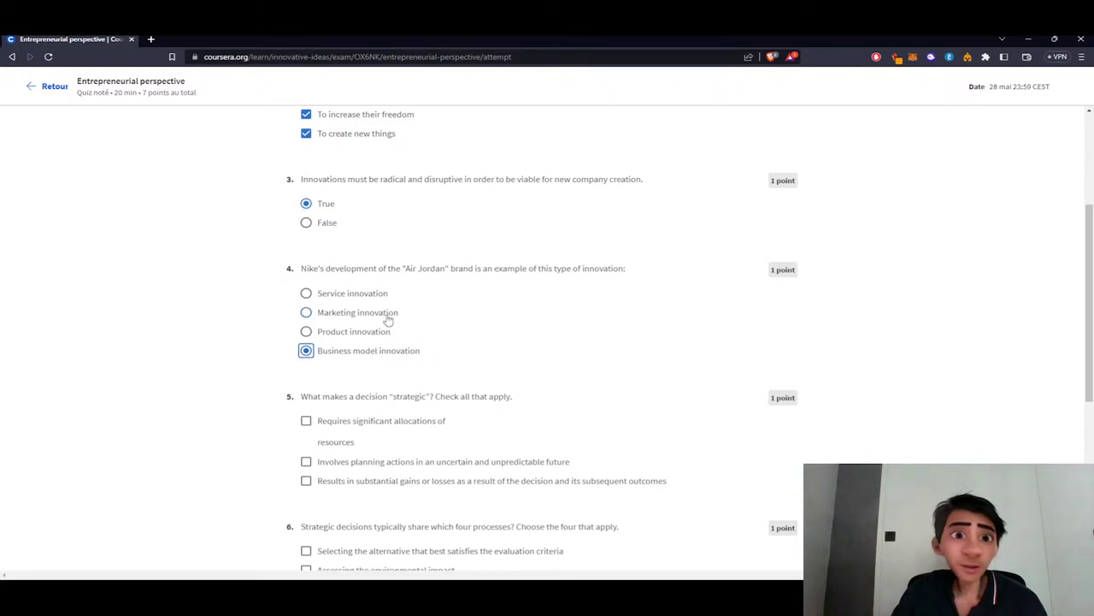
click(387, 315)
- In question 5, select planning actions in an uncertain and unpredictable future and resulting in substantial gains or losses
scroll(387, 317, down, 1)
scroll(409, 335, down, 1)
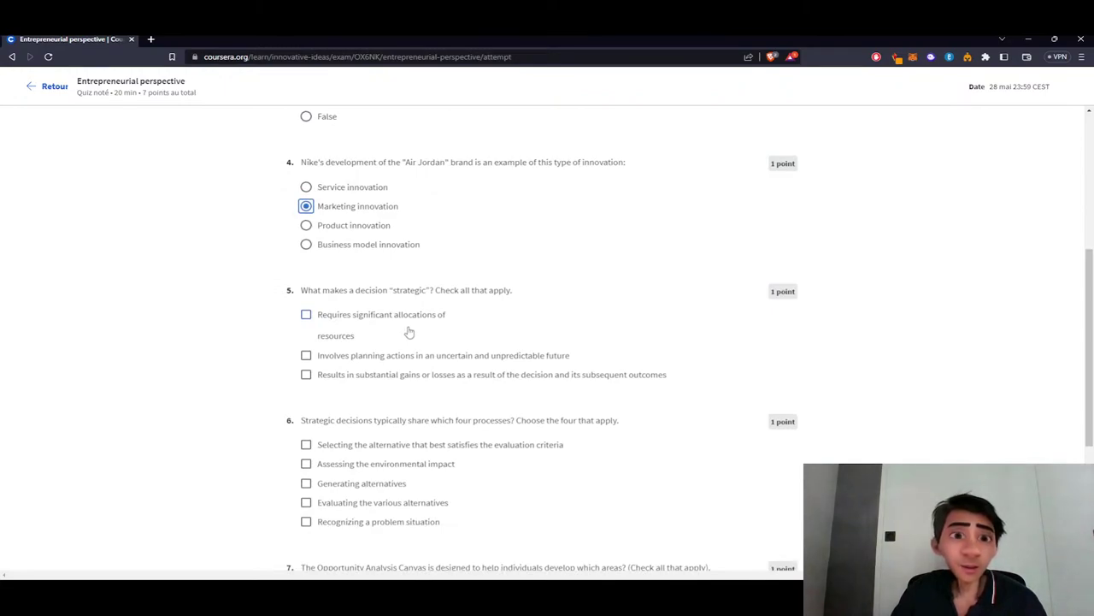
scroll(409, 333, down, 2)
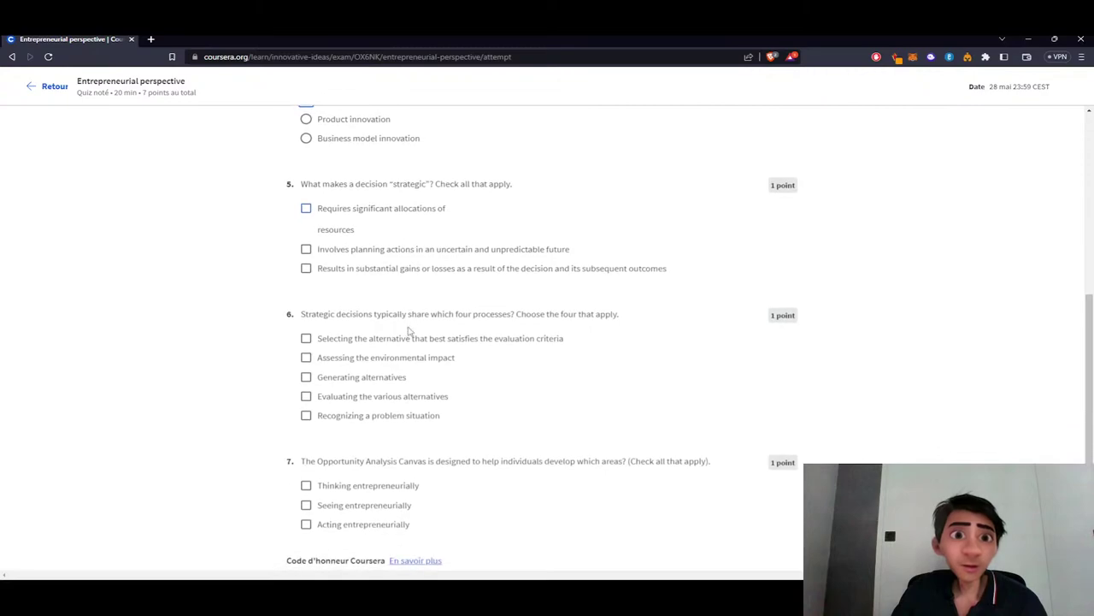
scroll(420, 306, up, 1)
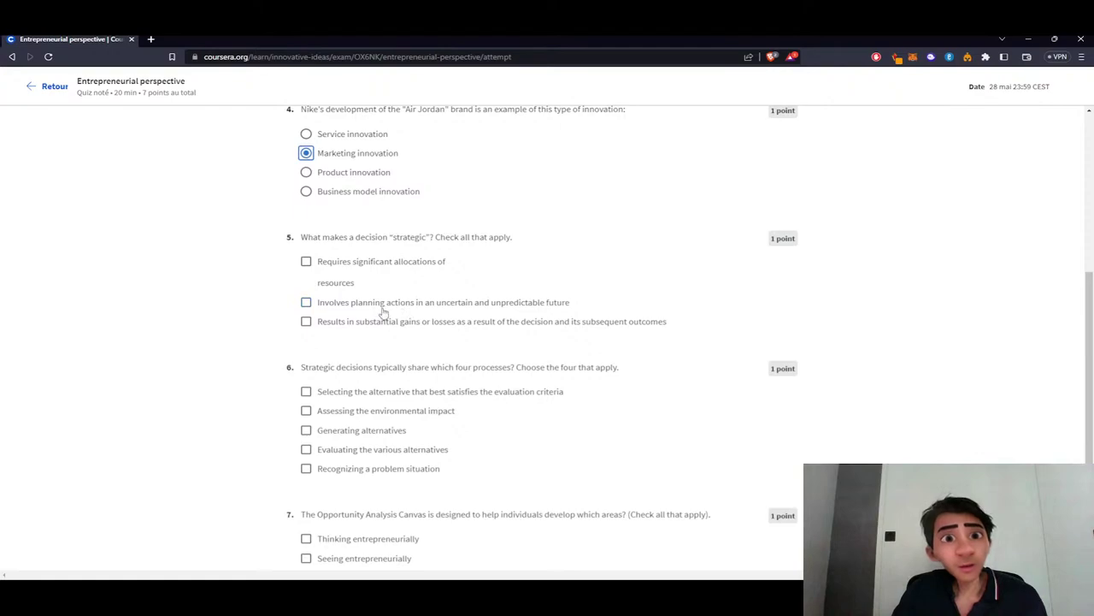
click(382, 309)
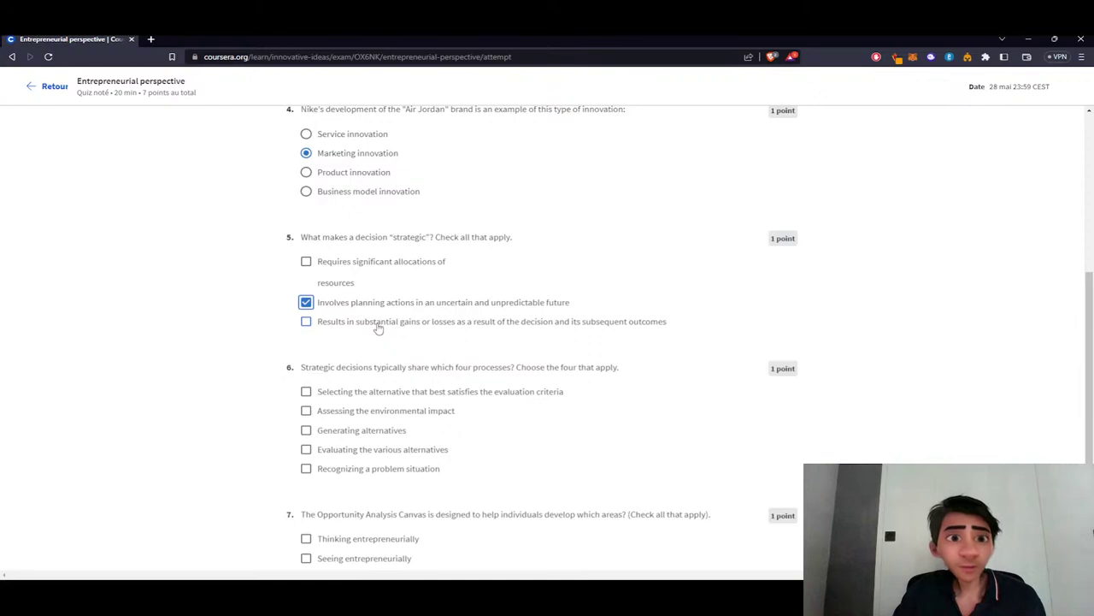
click(378, 325)
- Accept the Coursera honour code and select Thinking entrepreneurially and Seeing entrepreneurially in question 7
scroll(385, 359, down, 3)
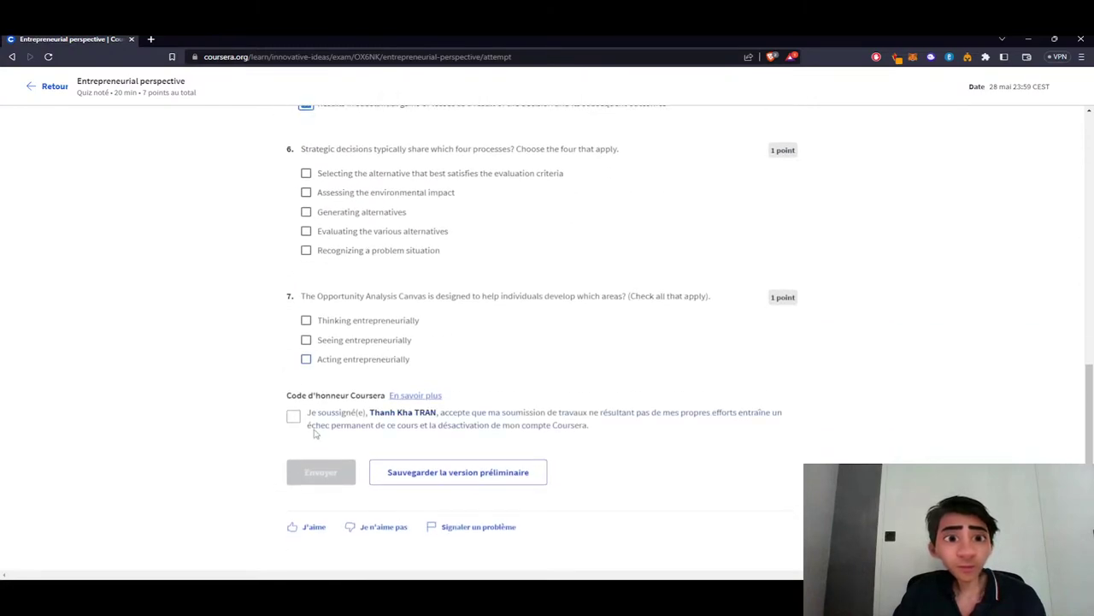
click(295, 417)
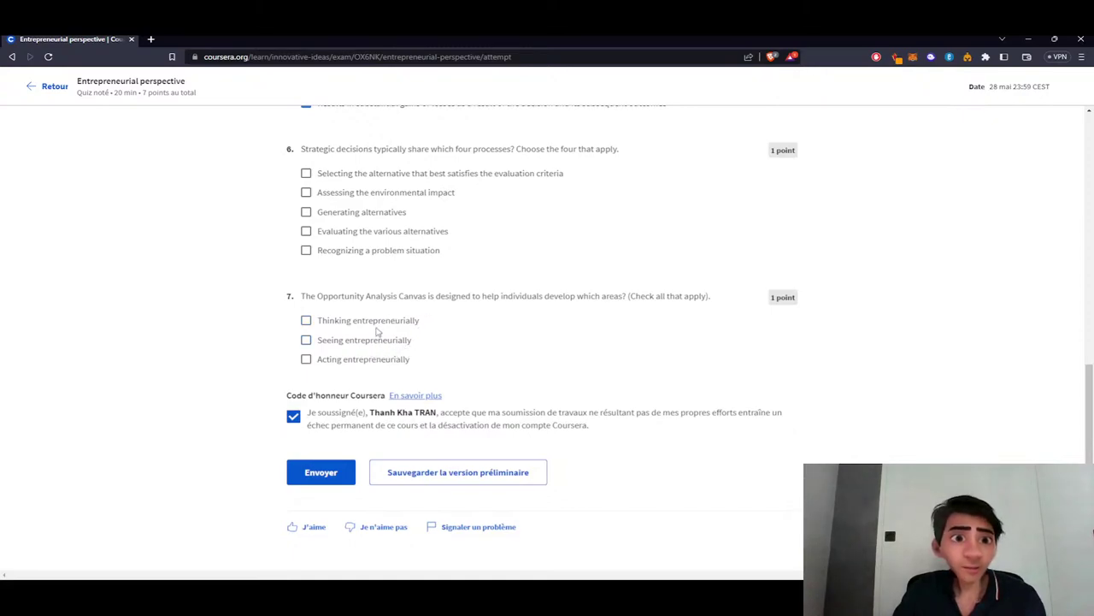
click(382, 325)
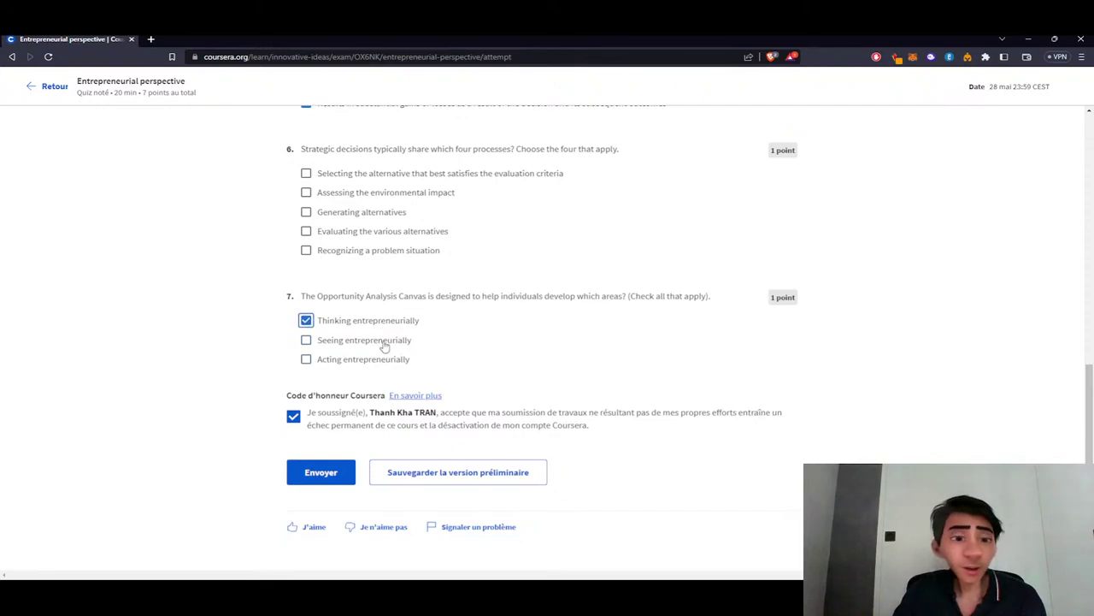
click(384, 344)
- Select every process except Generating alternatives in question 6 and submit the quiz
scroll(385, 347, up, 1)
scroll(389, 351, up, 3)
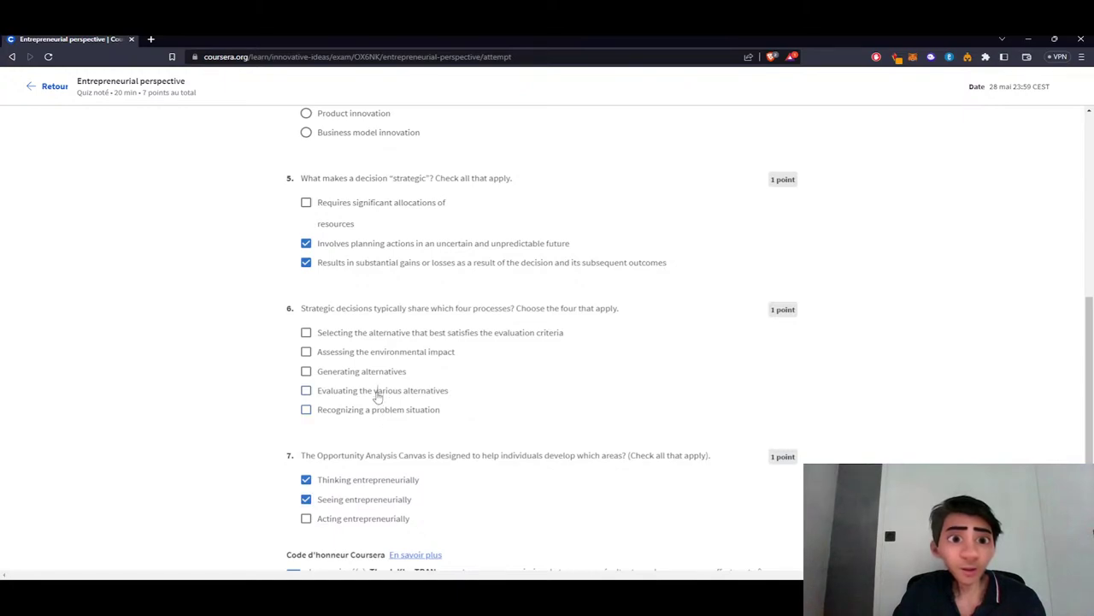
click(379, 392)
click(378, 410)
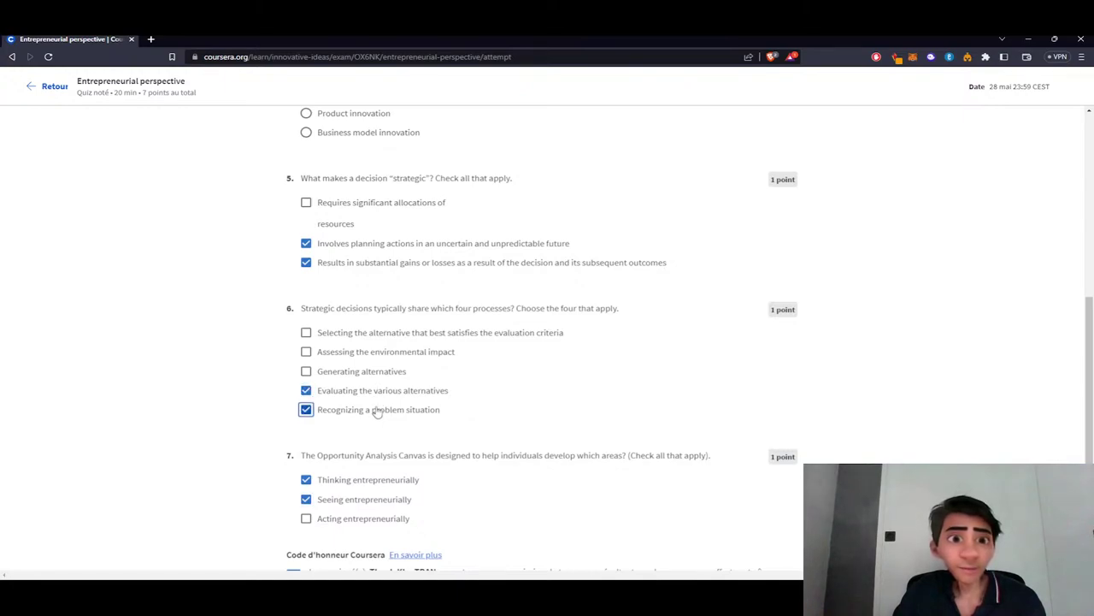
click(379, 353)
click(385, 335)
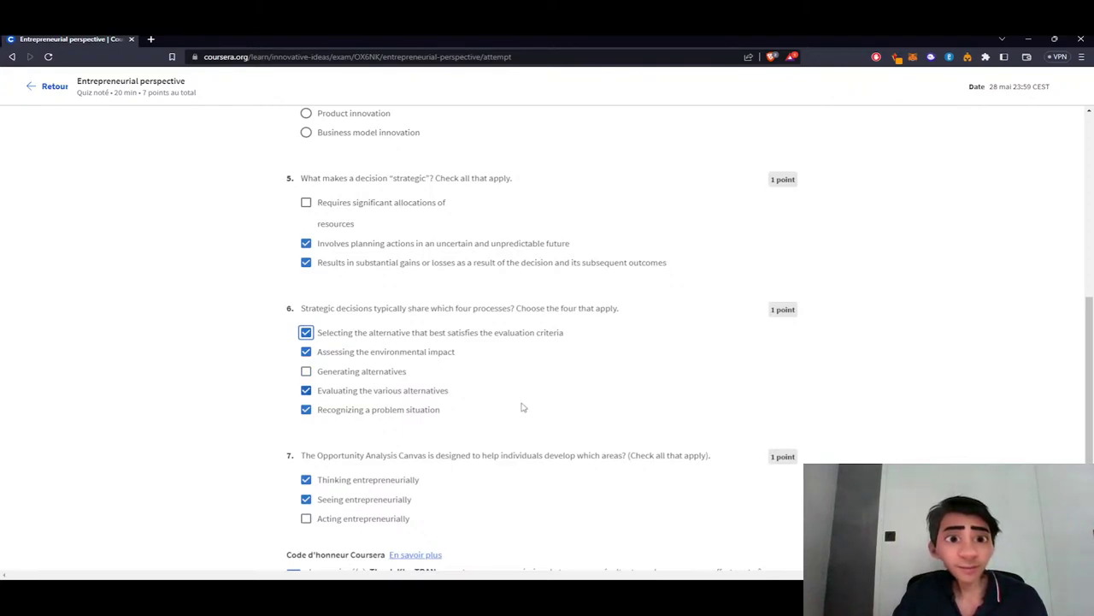
scroll(521, 415, down, 2)
click(332, 472)
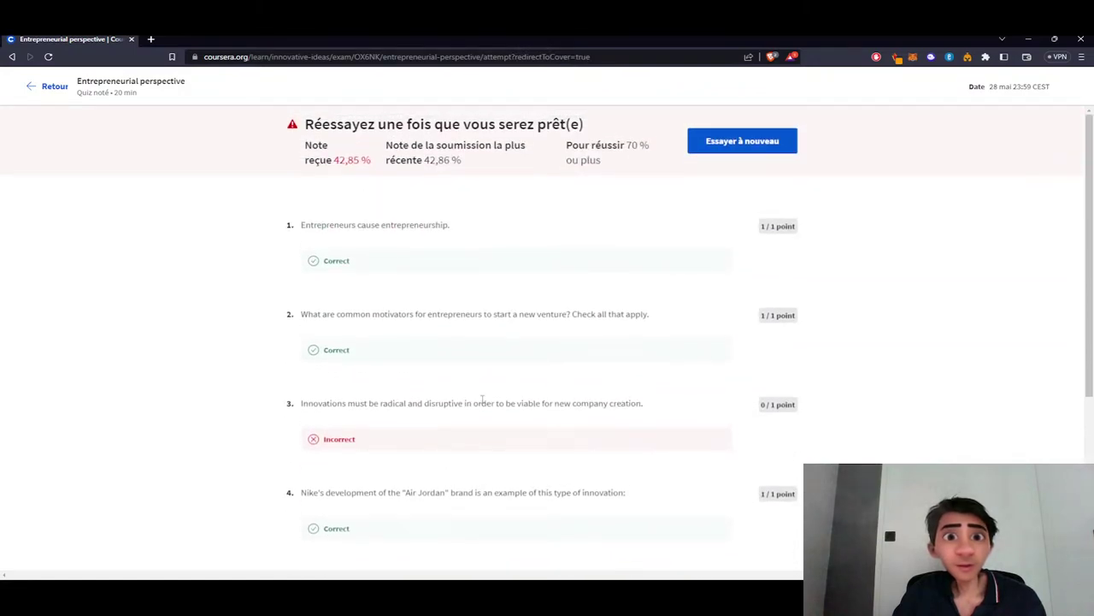
- Review the graded answers and the wording "radical and disruptive" in question 3
scroll(483, 400, down, 1)
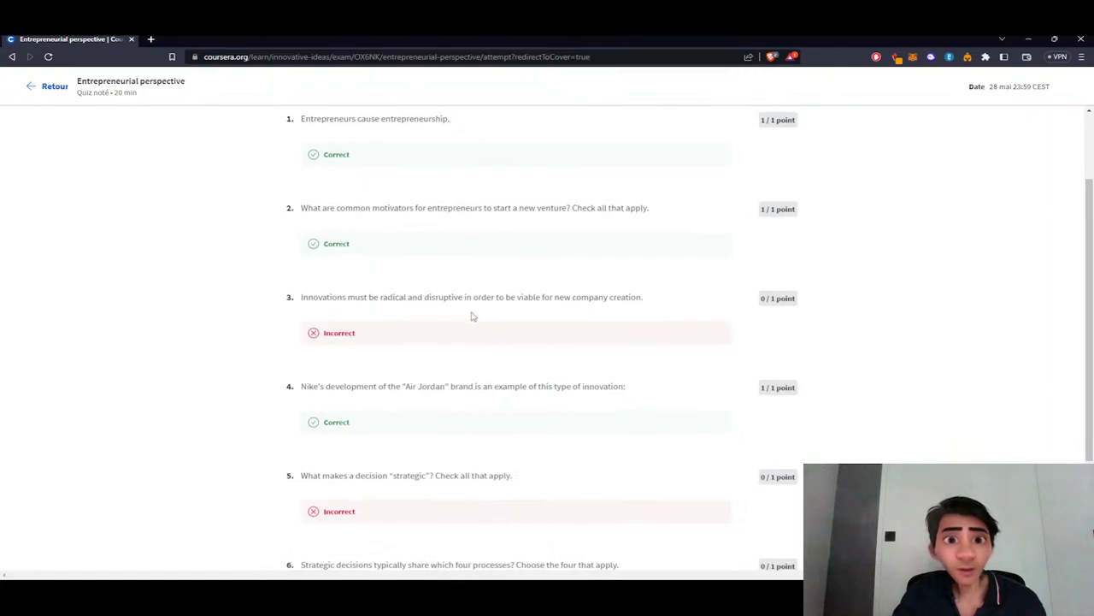
scroll(471, 317, down, 2)
scroll(489, 342, up, 2)
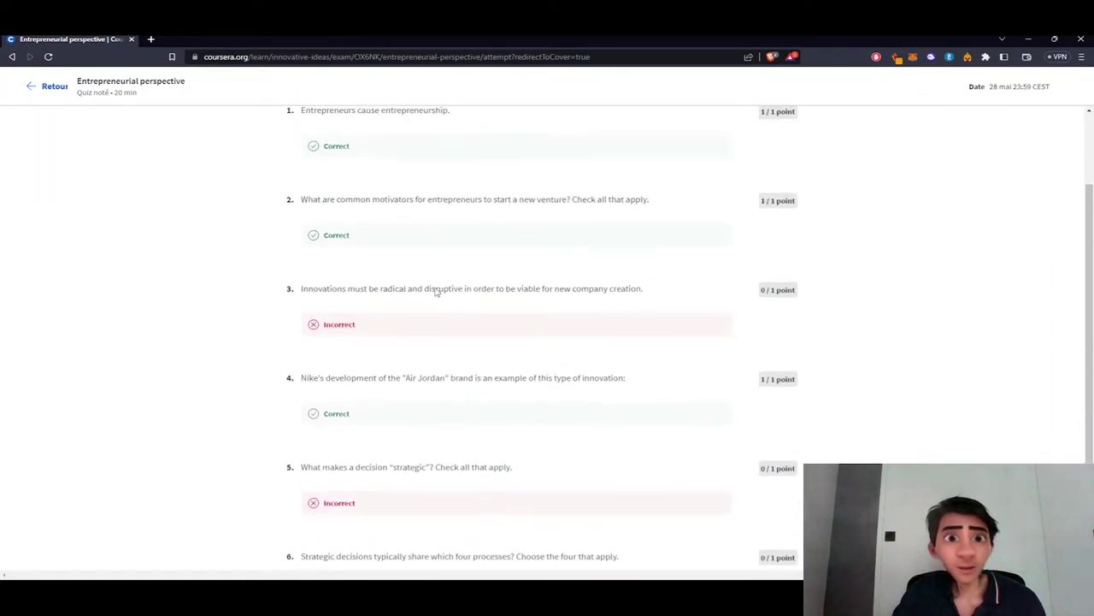
drag(379, 296, 462, 298)
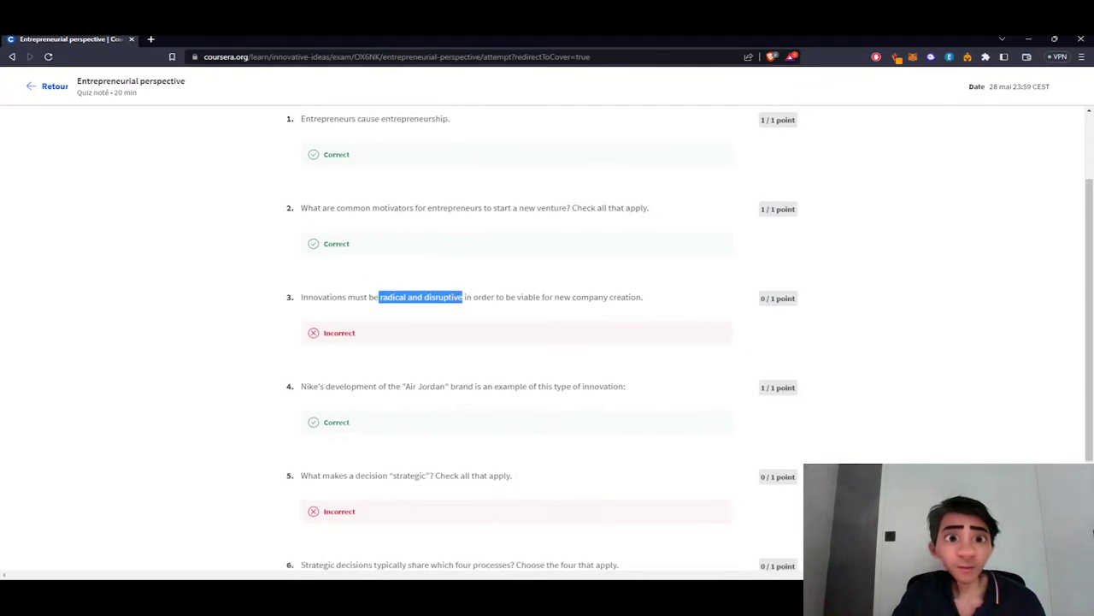
double_click(416, 296)
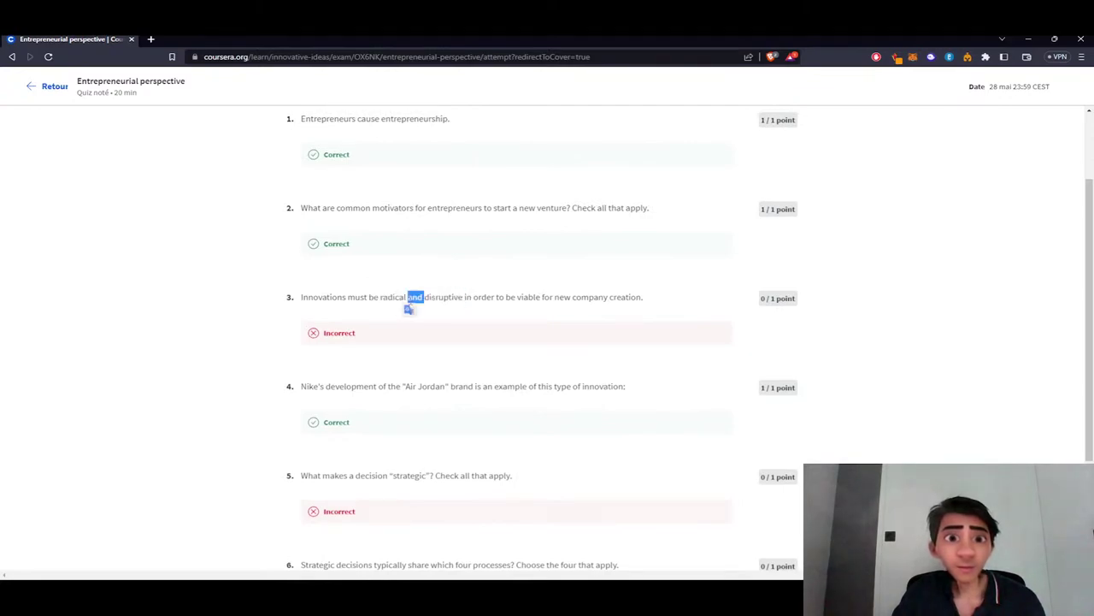
double_click(389, 298)
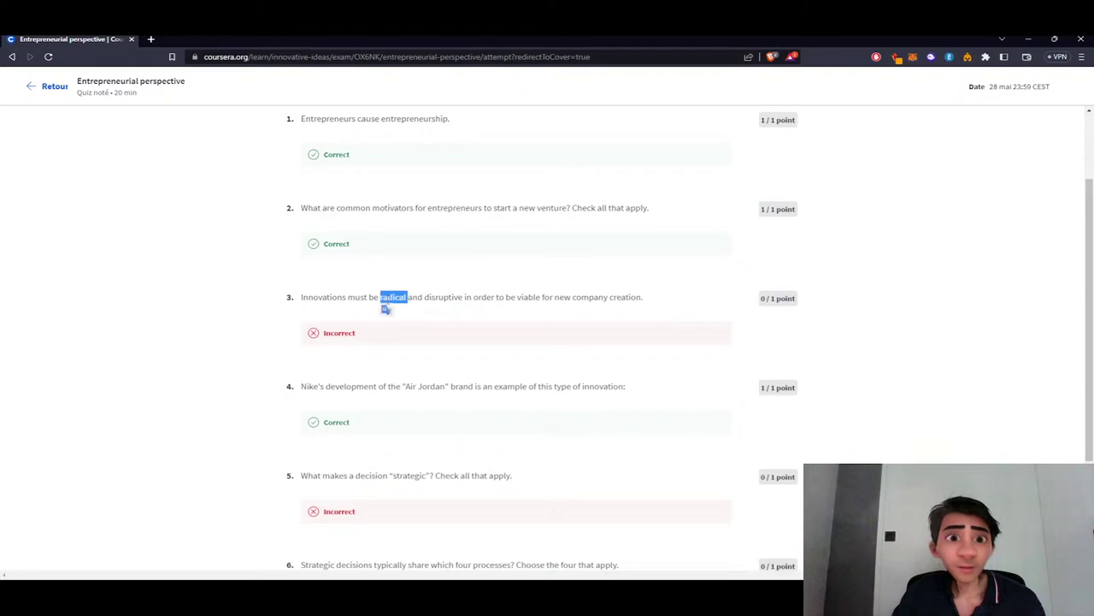
click(431, 297)
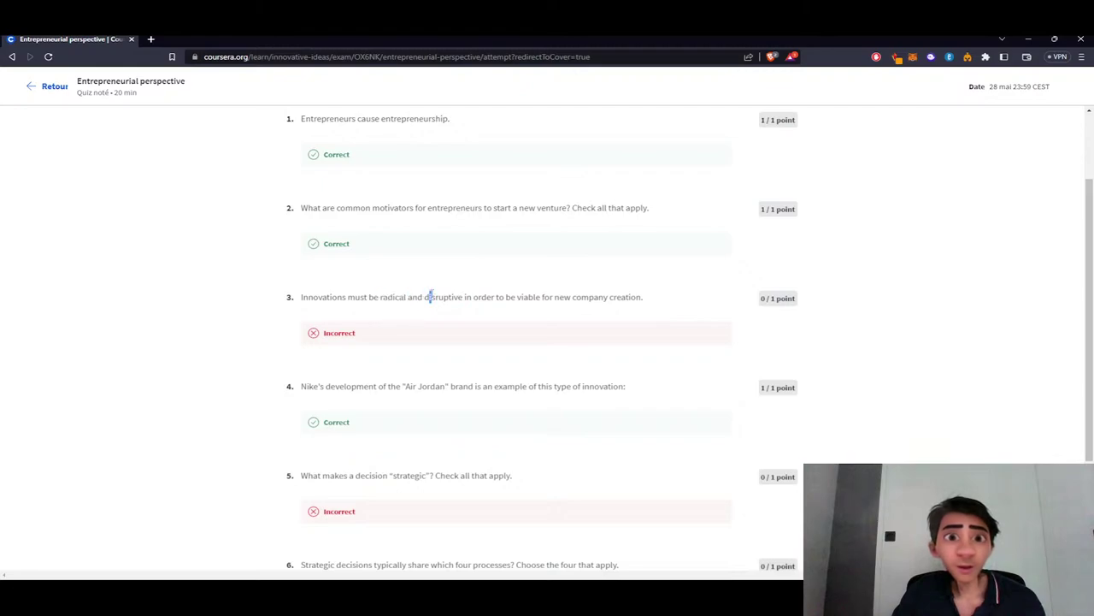
- Open Google Translate in a new tab and enter the phrase "radical and disruptive" from question 3 as source text
click(150, 40)
text(tr)
click(264, 78)
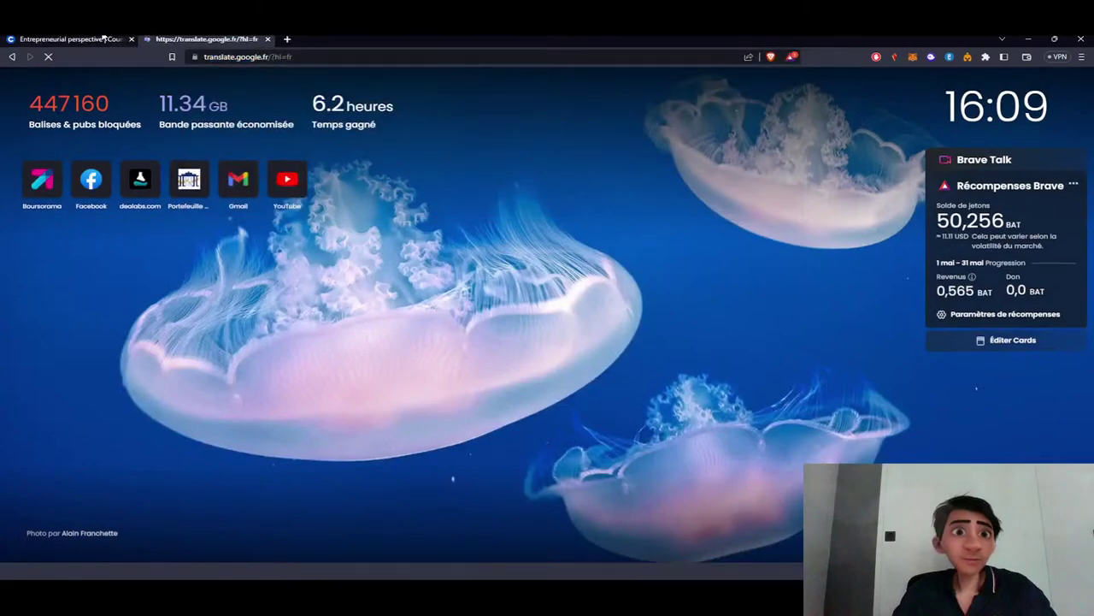
key(ctrl+shift+Tab)
drag(379, 296, 464, 297)
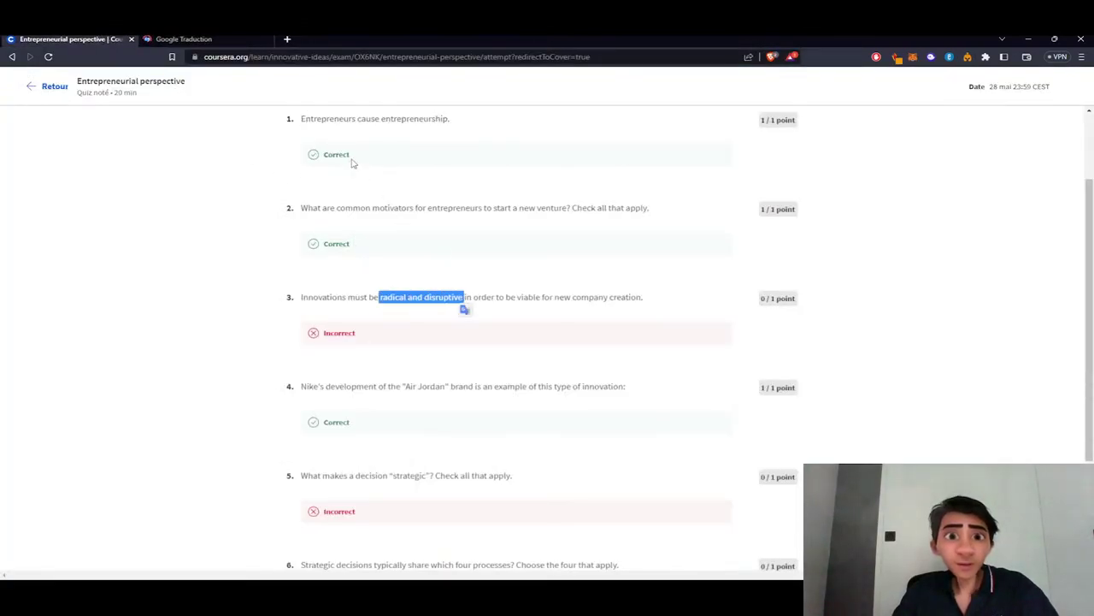
drag(232, 51, 332, 198)
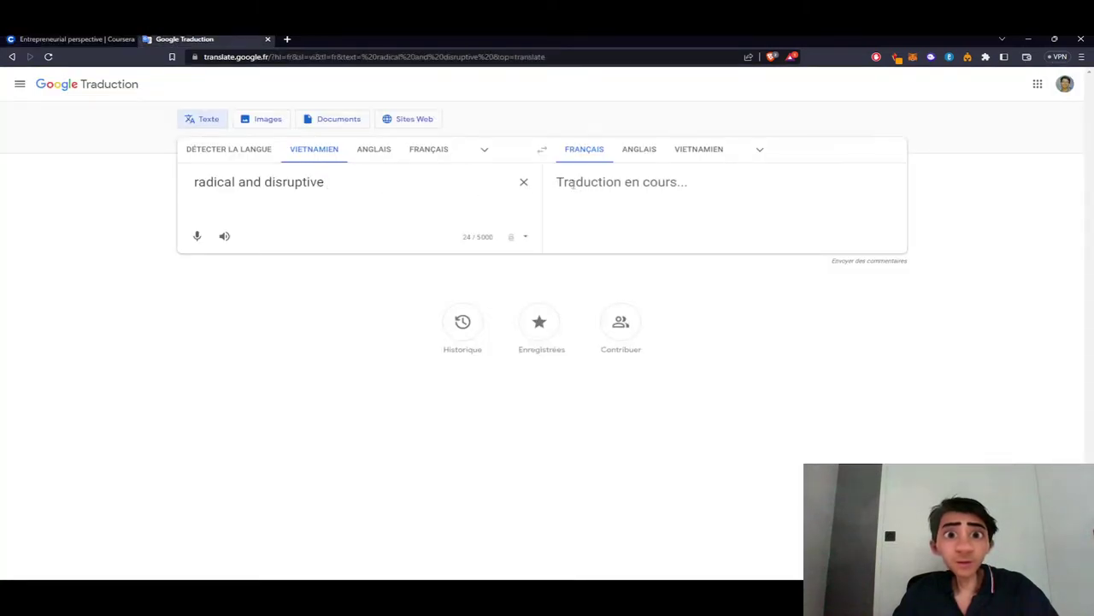
- Translate the phrase from English to Vietnamese and show its alternative translations
click(381, 152)
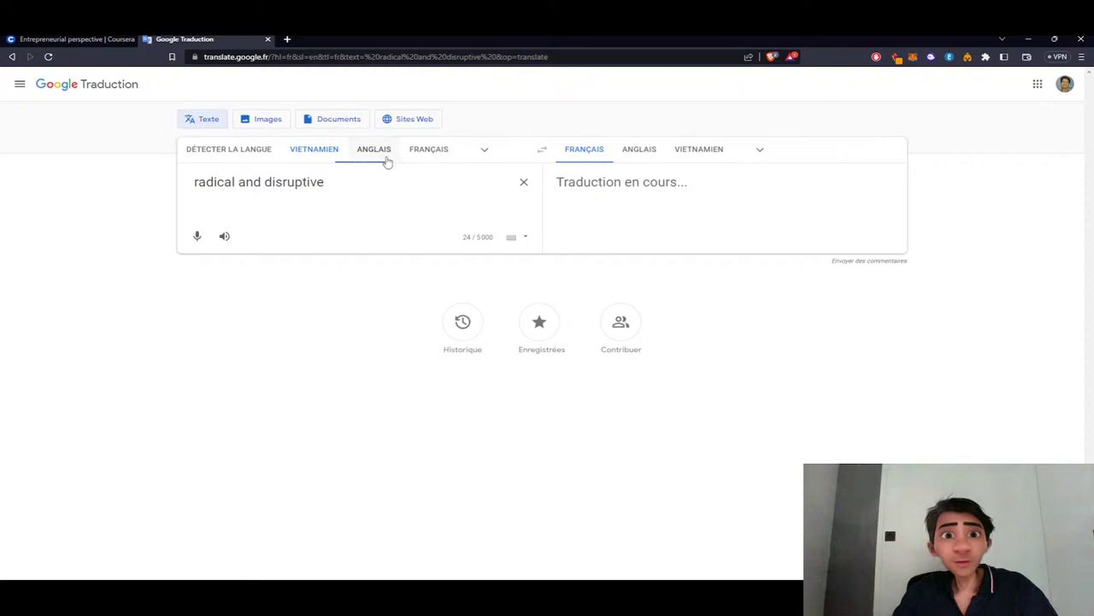
click(692, 151)
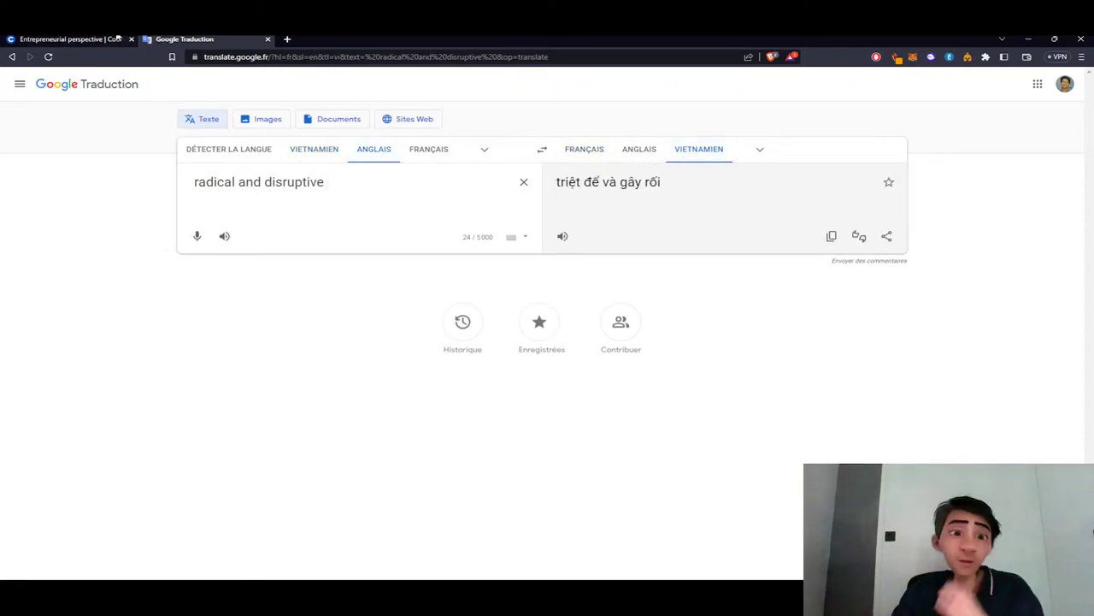
click(582, 184)
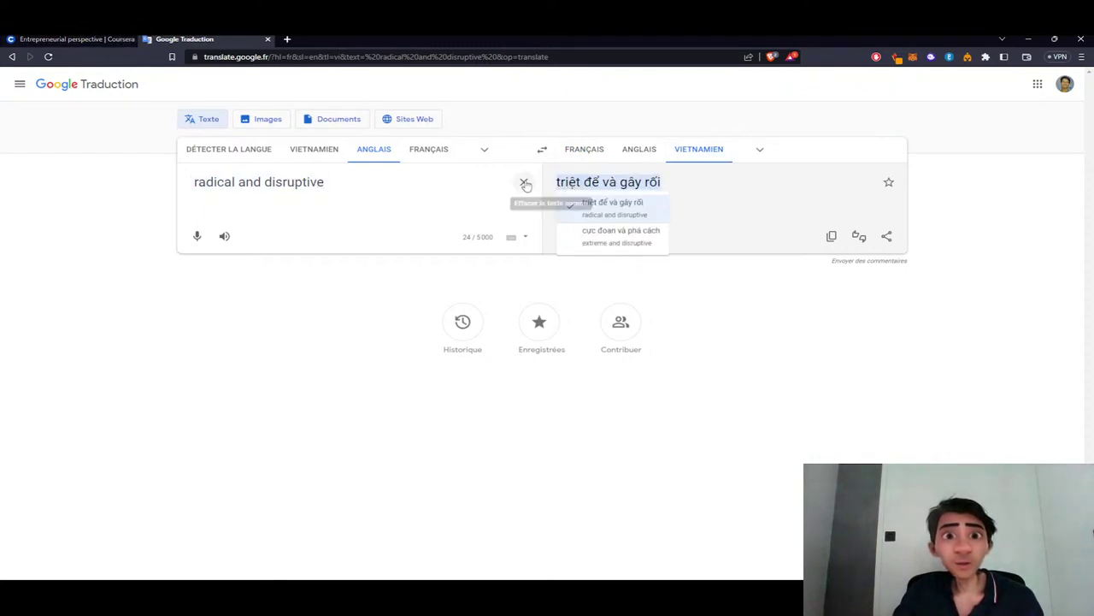
- Clear the source text in the translator and return to the quiz results
click(524, 182)
click(105, 38)
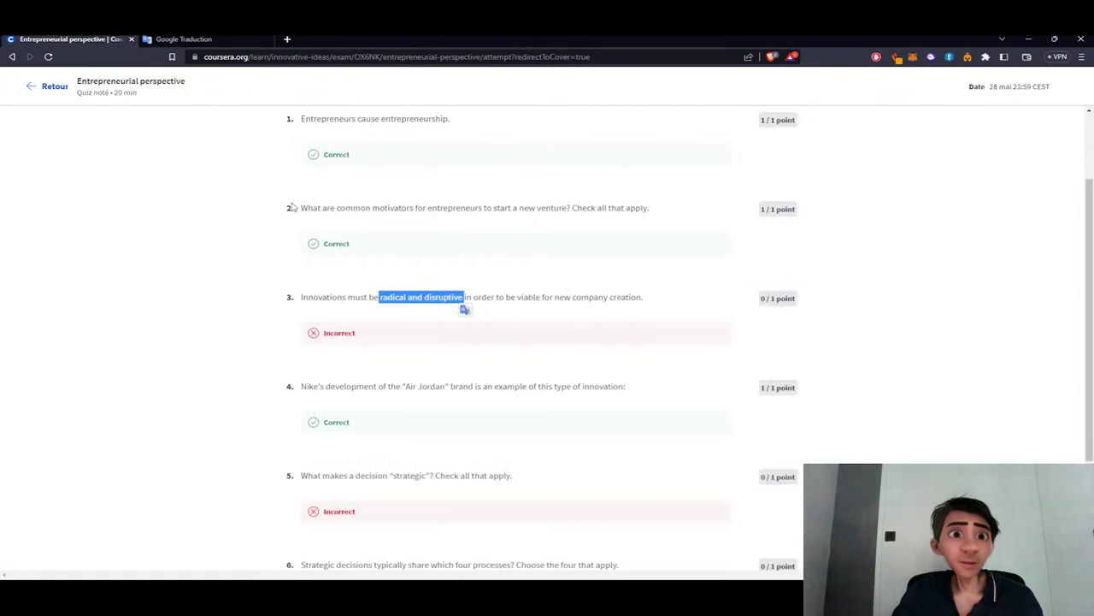
- Review the graded answers to all seven questions and go to the quiz's start page for a retry
scroll(411, 316, down, 1)
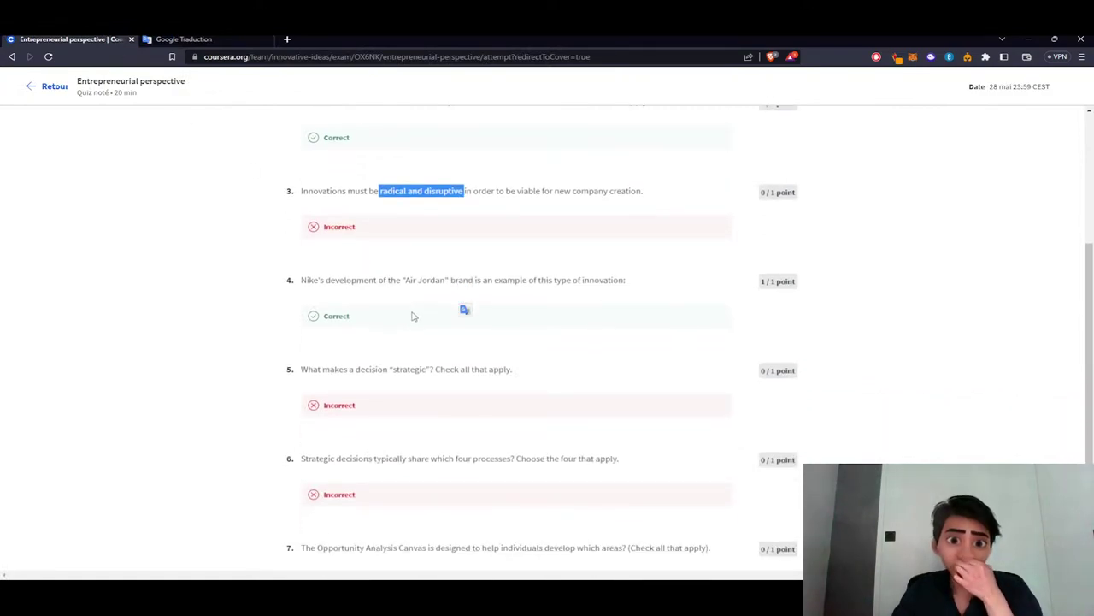
scroll(411, 317, down, 1)
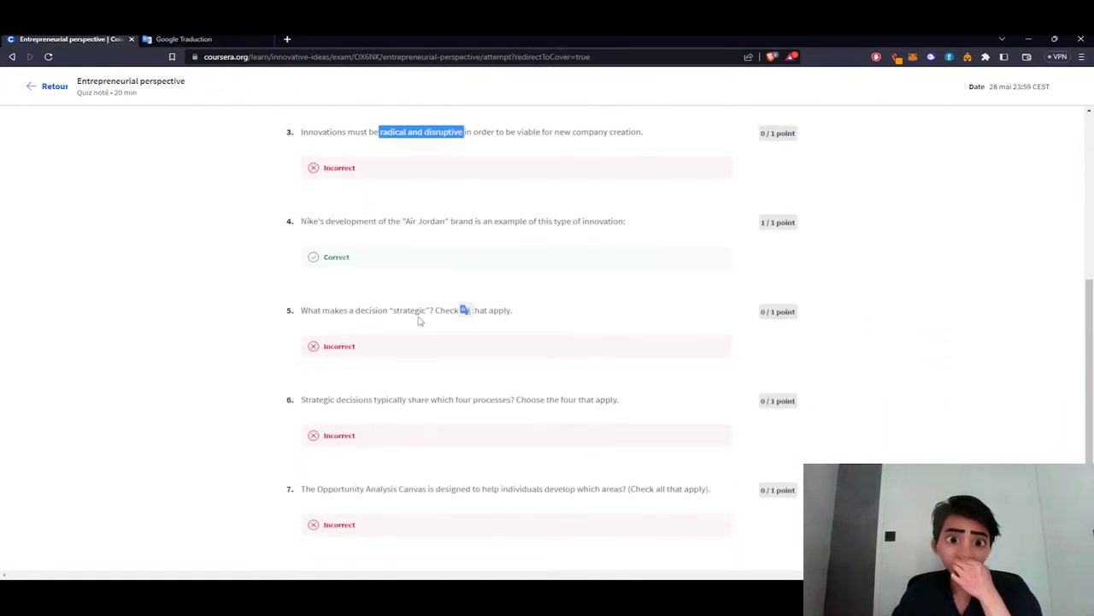
scroll(422, 328, up, 3)
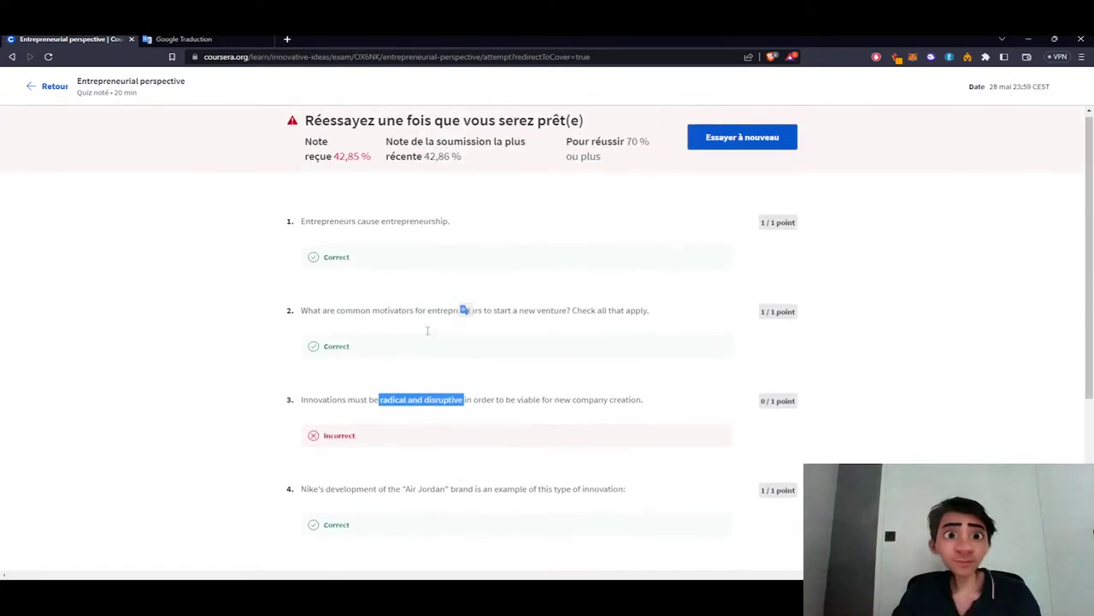
scroll(430, 341, down, 3)
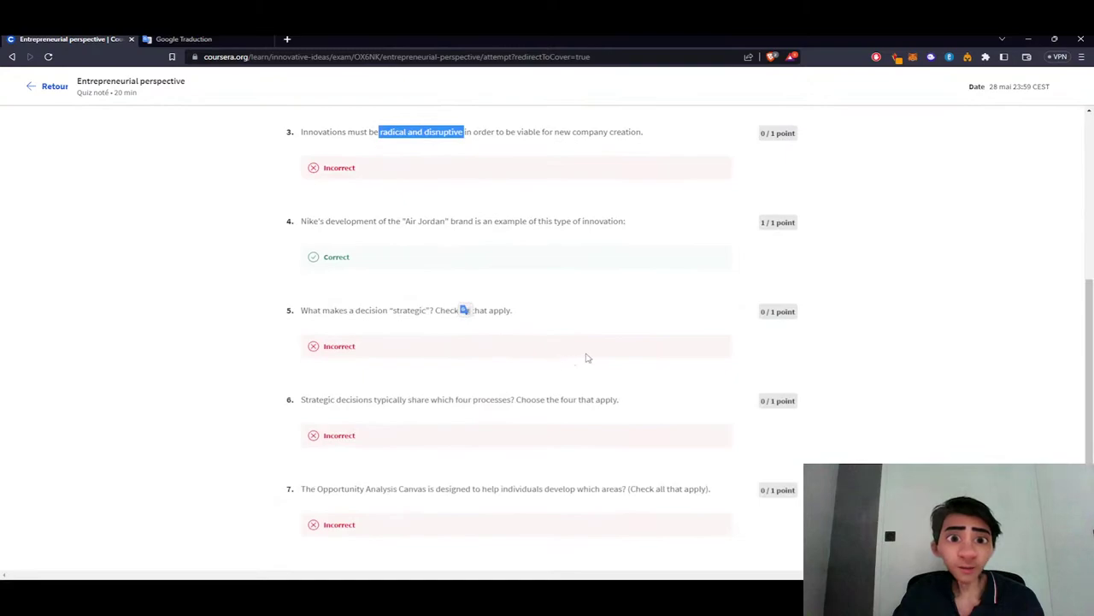
scroll(682, 295, up, 3)
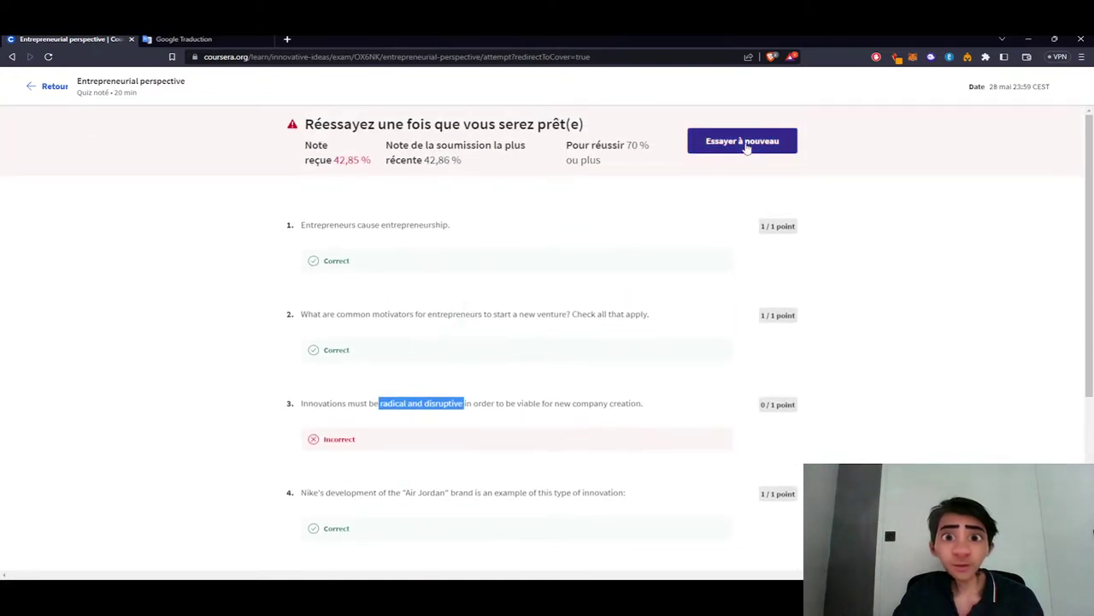
click(742, 147)
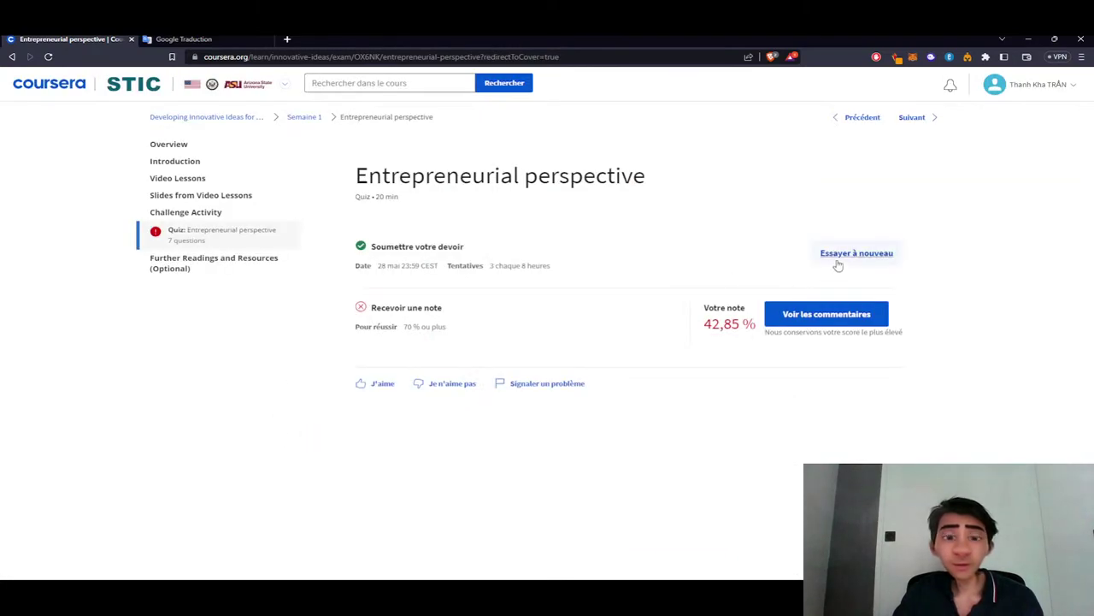
- Mark the optional readings "The Innovator's Dilemma" and "Out of Our Minds: Learning to be Creative" as completed
click(194, 182)
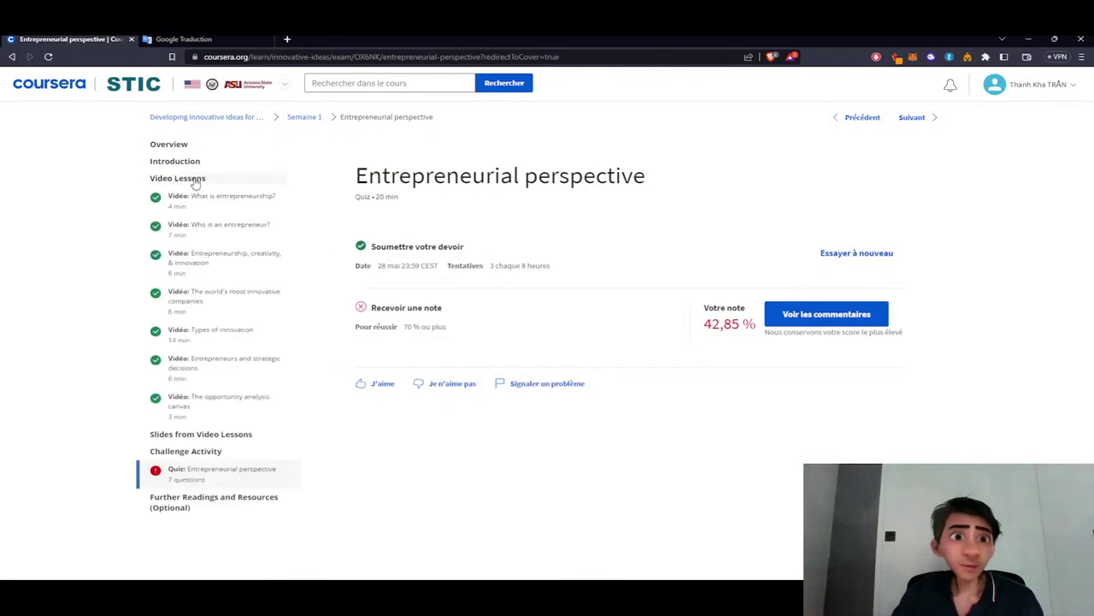
click(242, 510)
scroll(227, 496, down, 1)
click(229, 484)
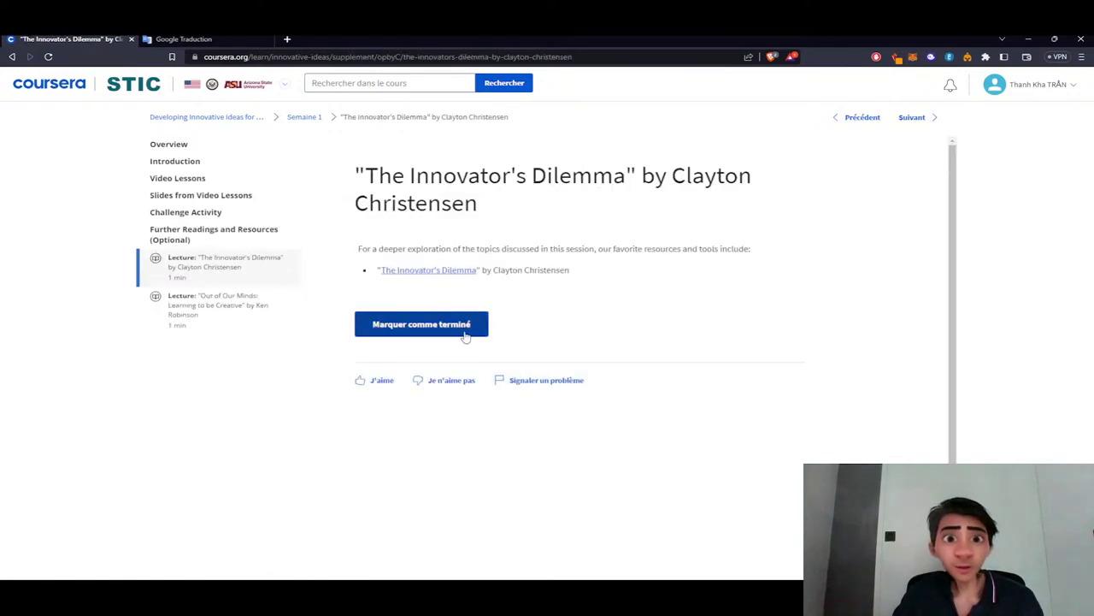
click(467, 331)
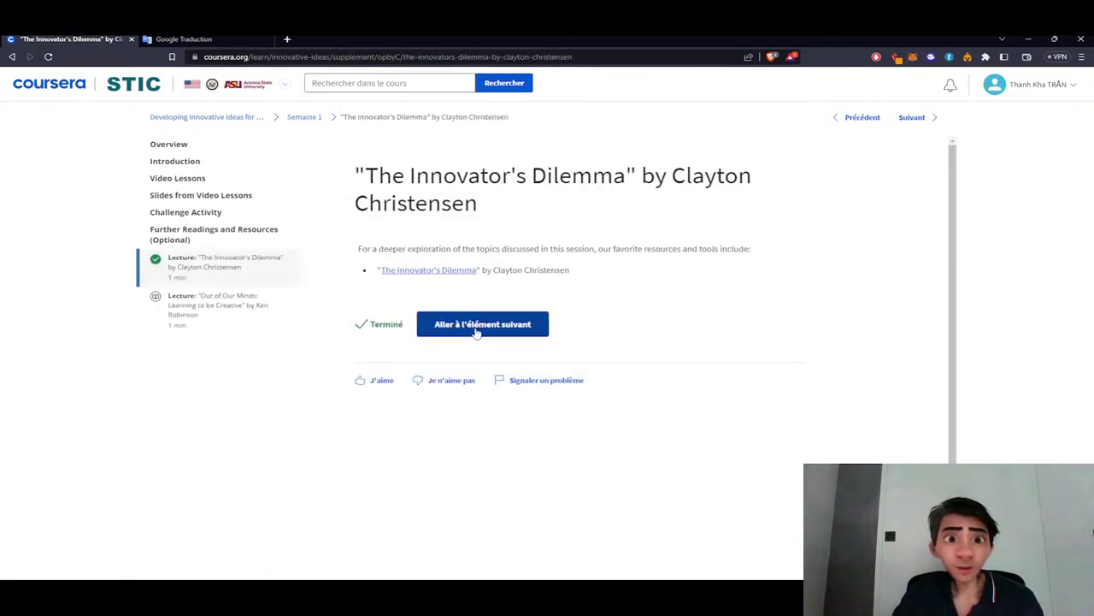
click(218, 312)
click(459, 325)
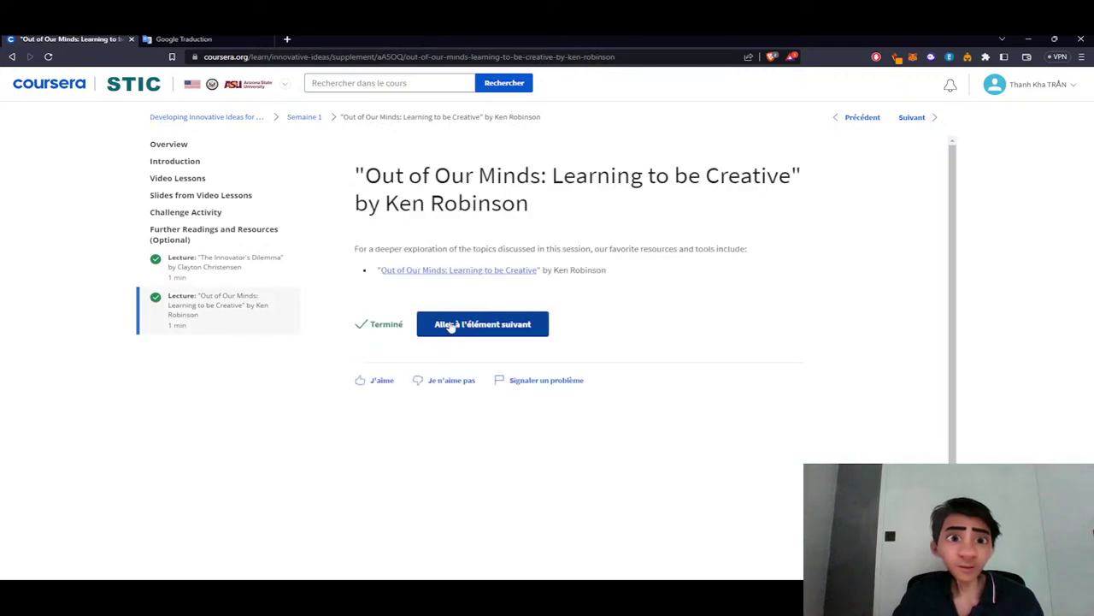
- Expand the Challenge Activity, Slides from Video Lessons and Video Lessons sections of the course outline
click(227, 213)
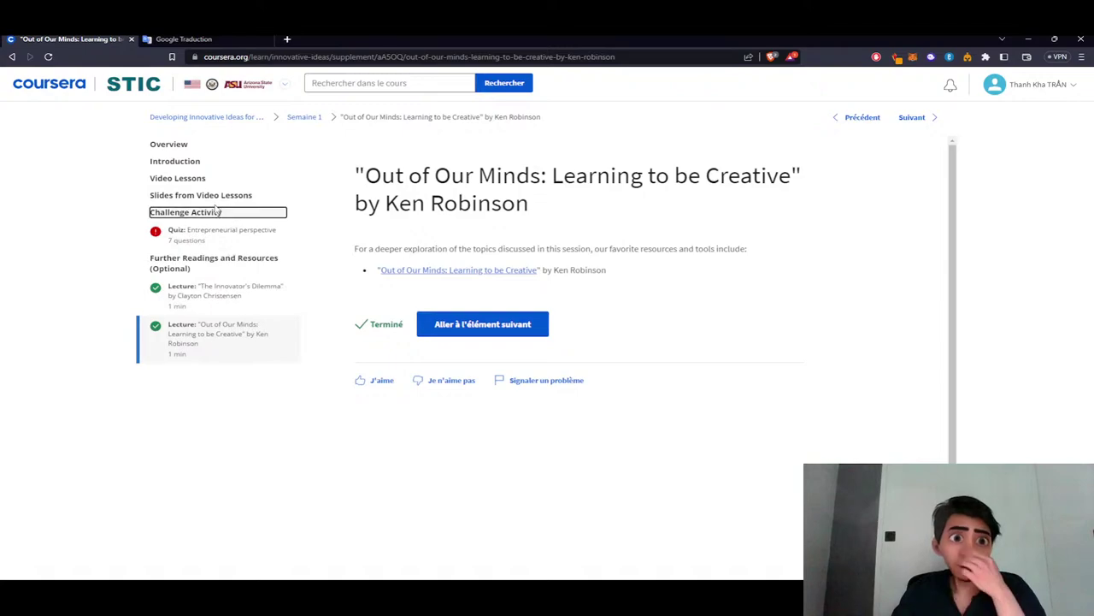
click(220, 195)
click(196, 180)
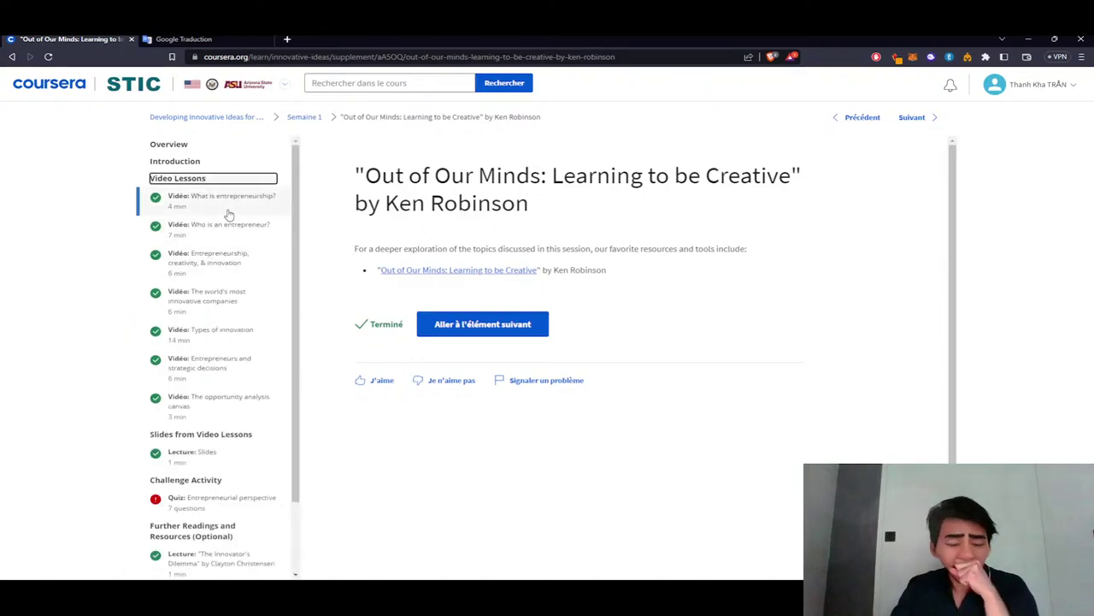
- Open the Entrepreneurial perspective quiz in a separate tab and start a new attempt
middle_click(214, 460)
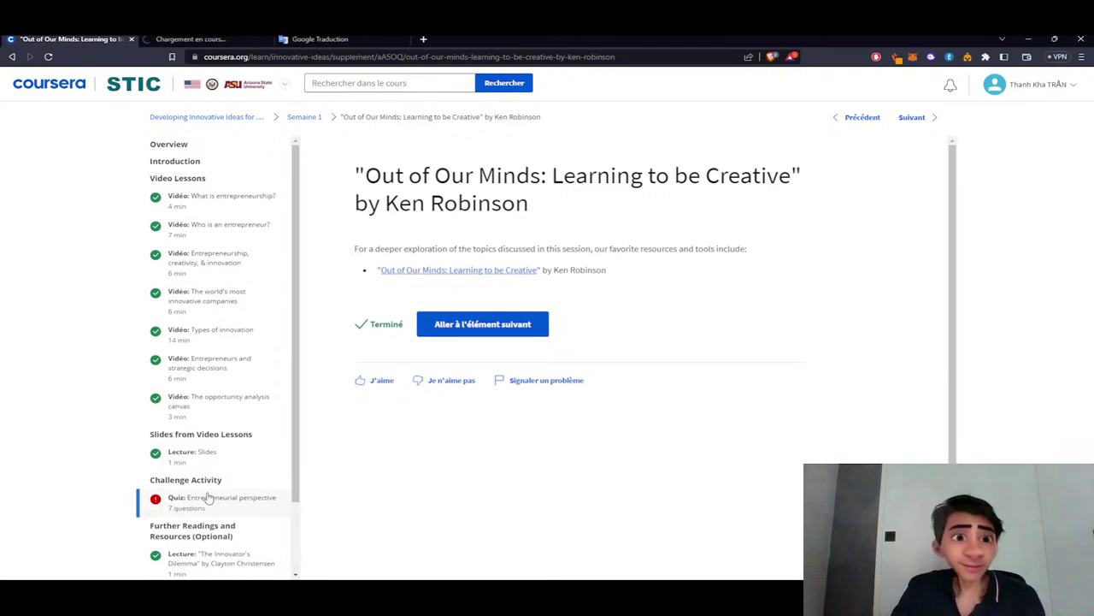
middle_click(210, 362)
click(268, 39)
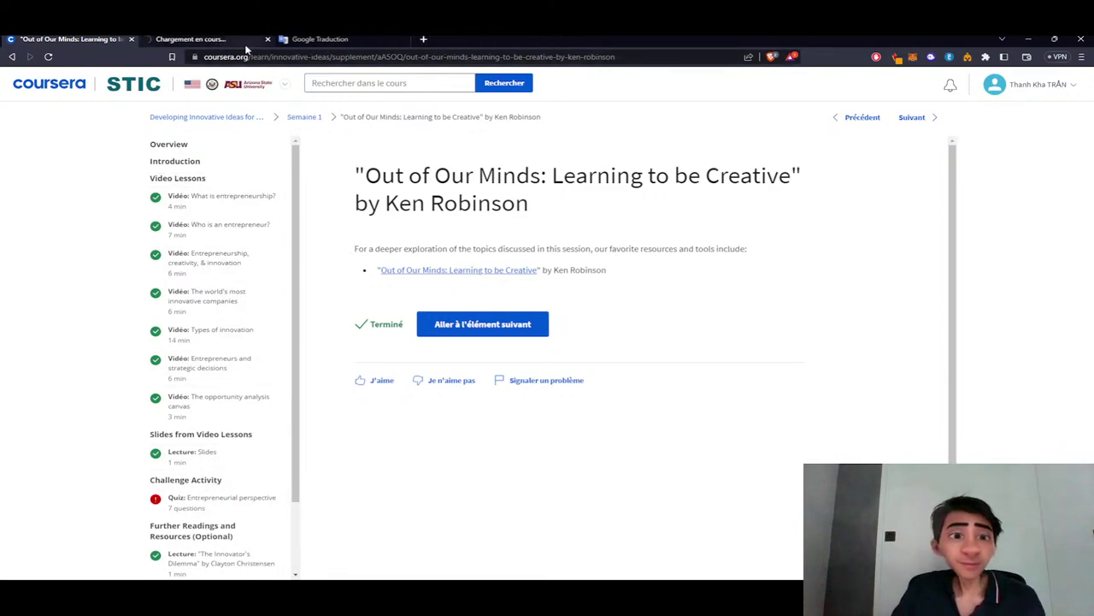
click(229, 40)
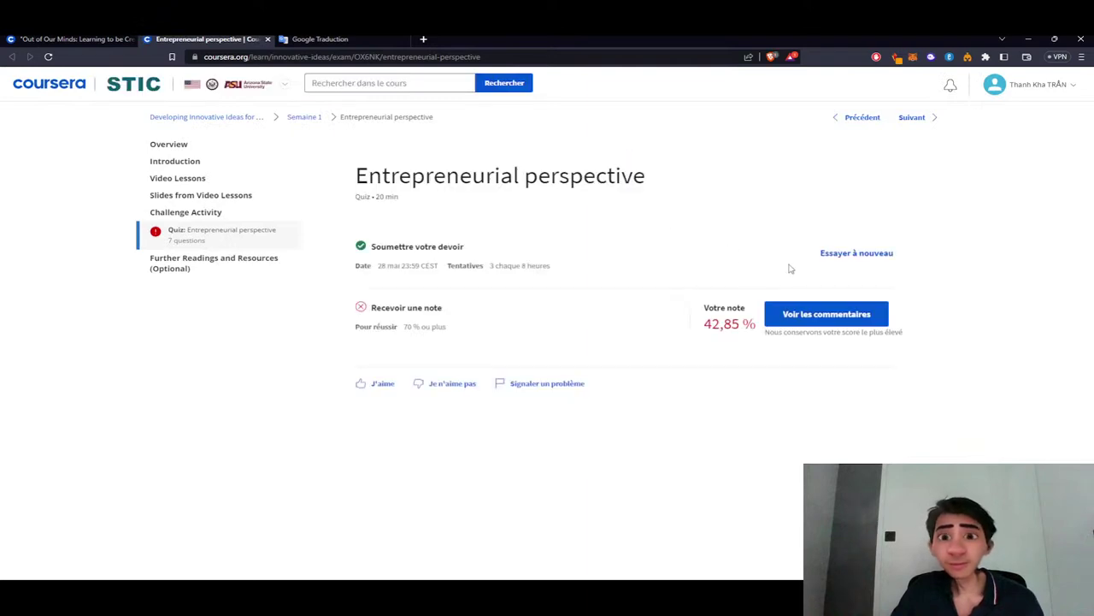
click(819, 258)
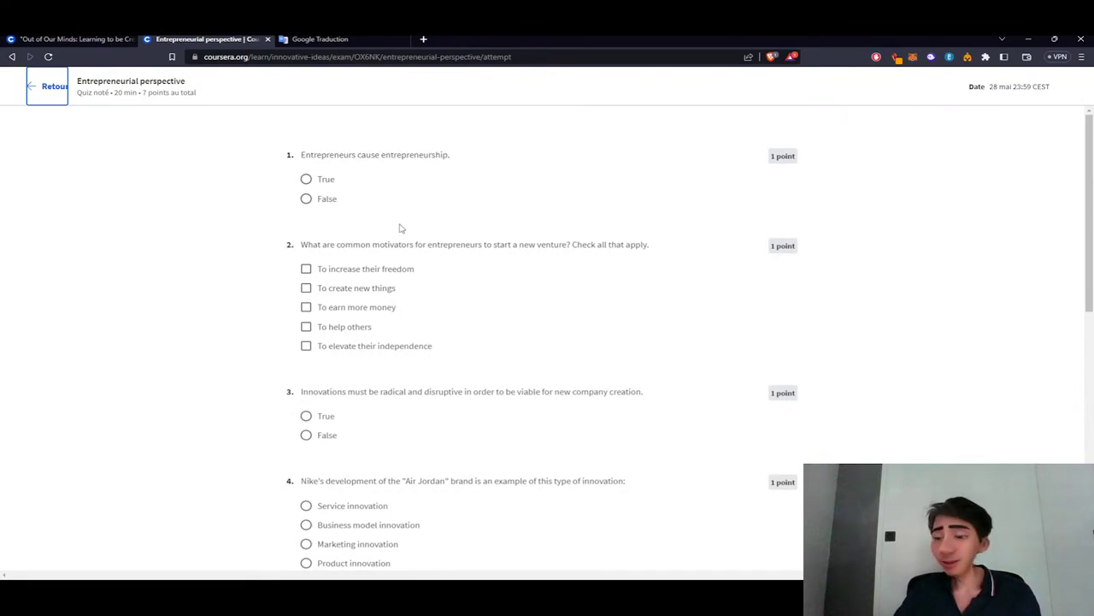
- Answer question 1 with True and select all five motivators in question 2
click(328, 181)
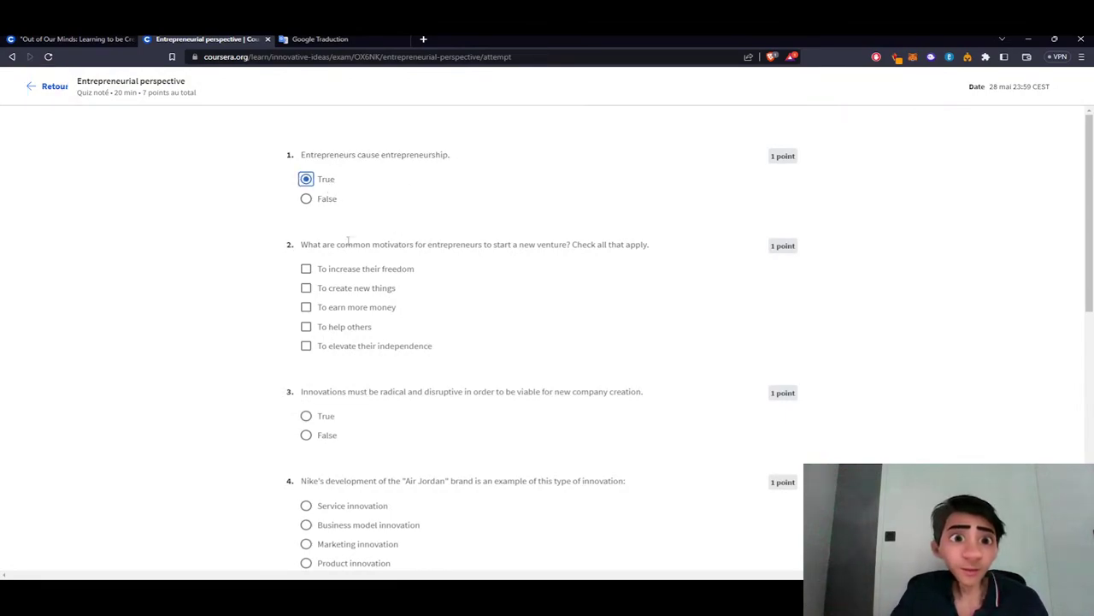
click(372, 272)
click(373, 289)
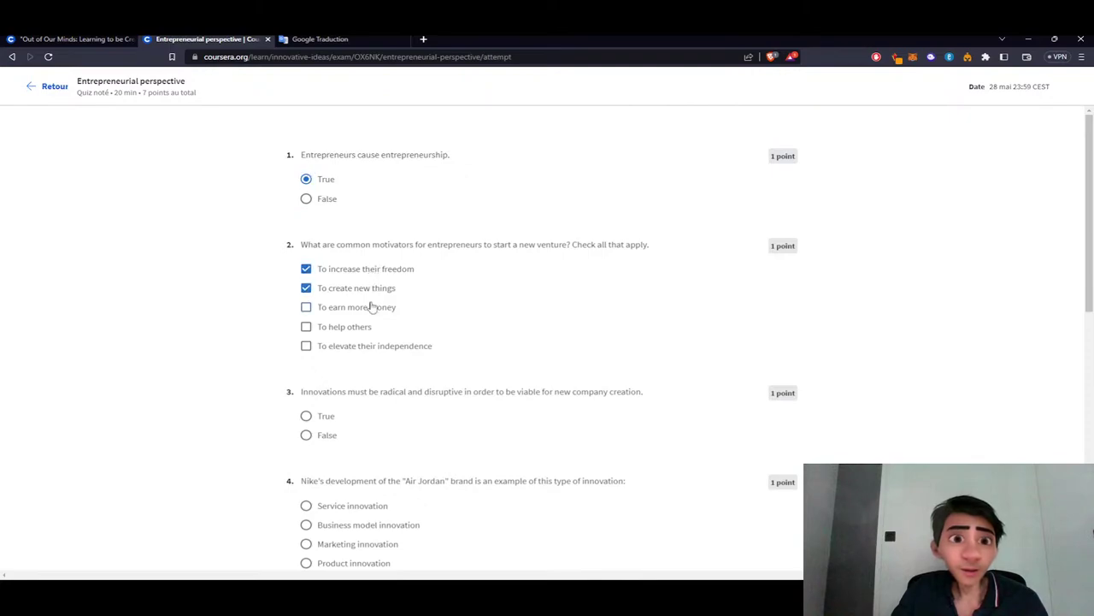
click(370, 307)
click(354, 329)
click(360, 347)
- Answer question 3 with False and question 4 with Marketing innovation
scroll(360, 347, down, 2)
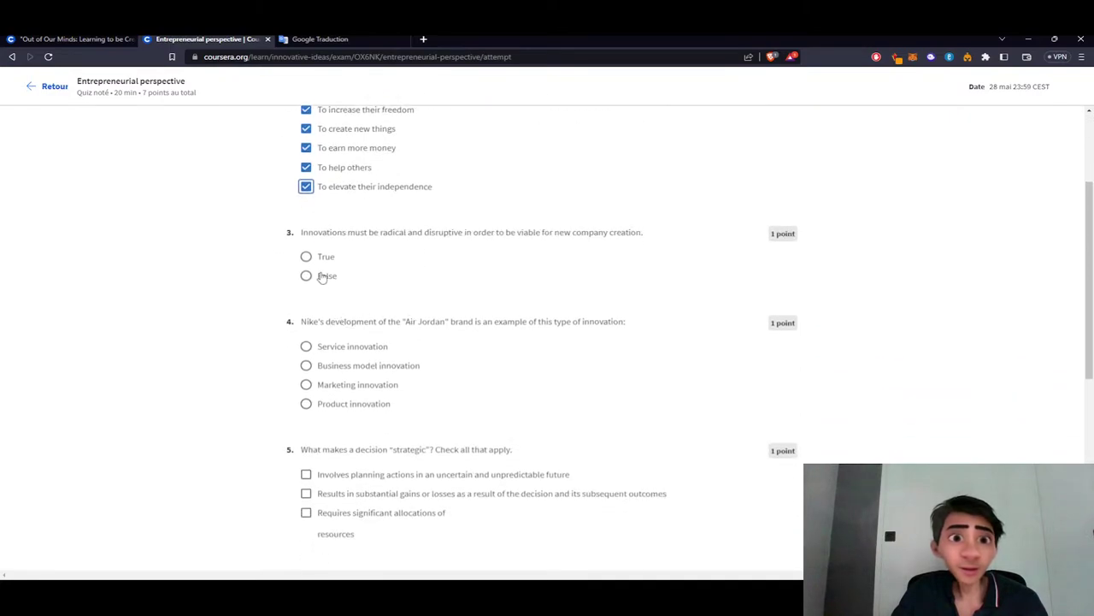
click(329, 276)
scroll(362, 296, down, 1)
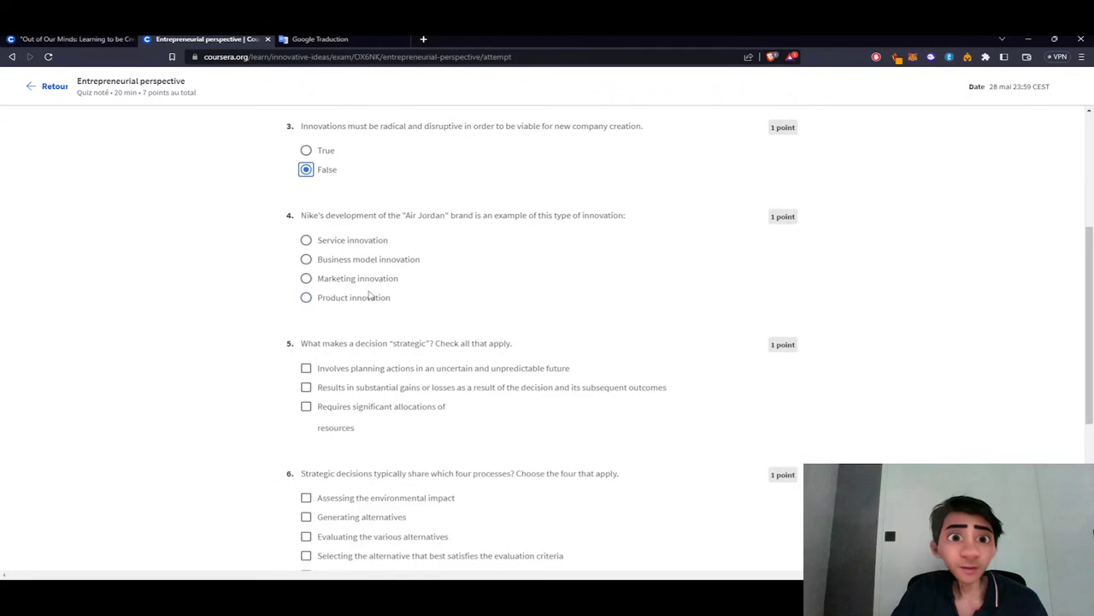
click(377, 279)
- Look over questions 5 to 7 and accept the Coursera honor code
scroll(393, 299, down, 1)
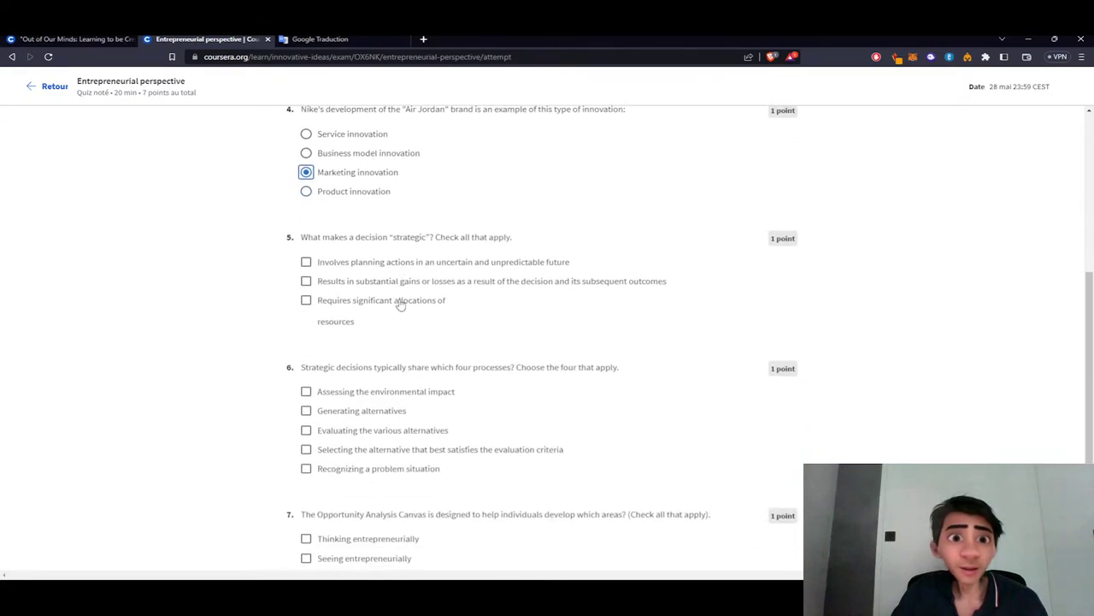
scroll(407, 312, down, 2)
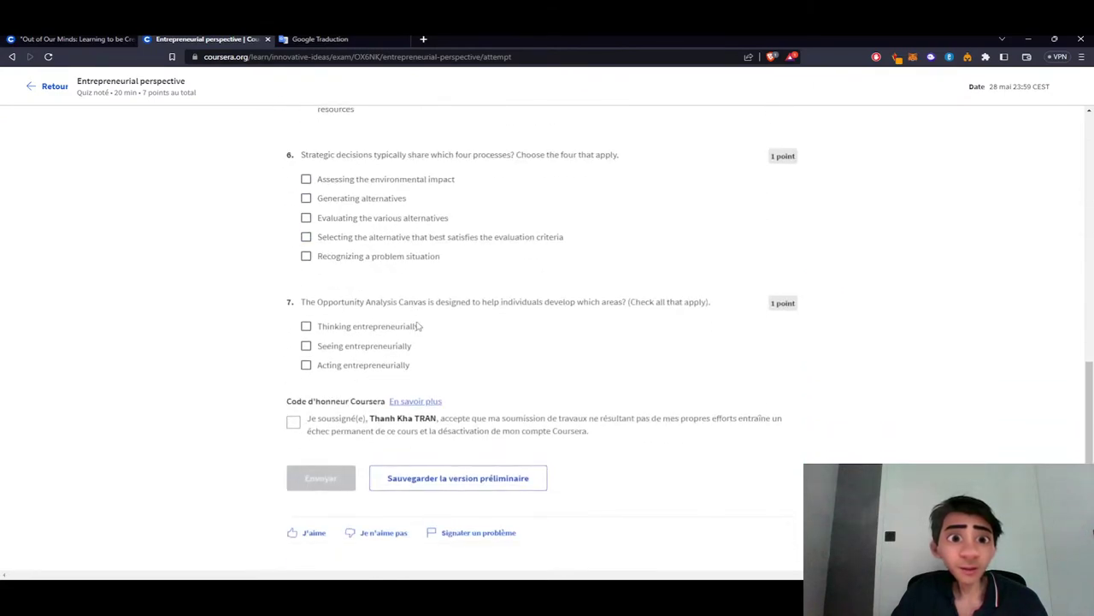
click(294, 421)
scroll(399, 381, up, 1)
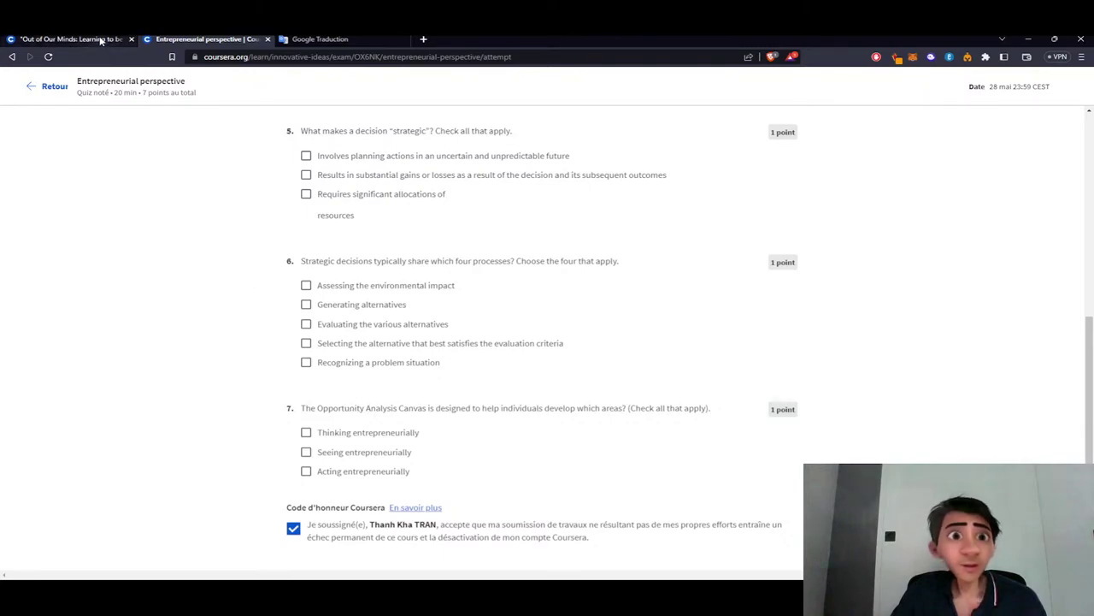
- Return to the course outline tab and play the video lesson "The opportunity analysis canvas"
click(72, 38)
click(225, 409)
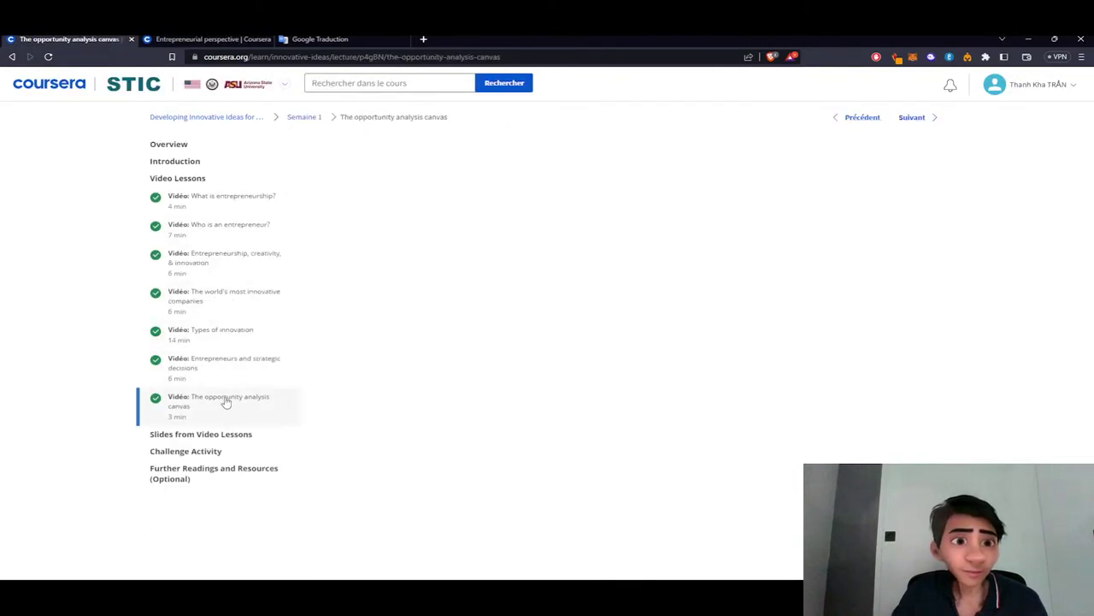
click(625, 359)
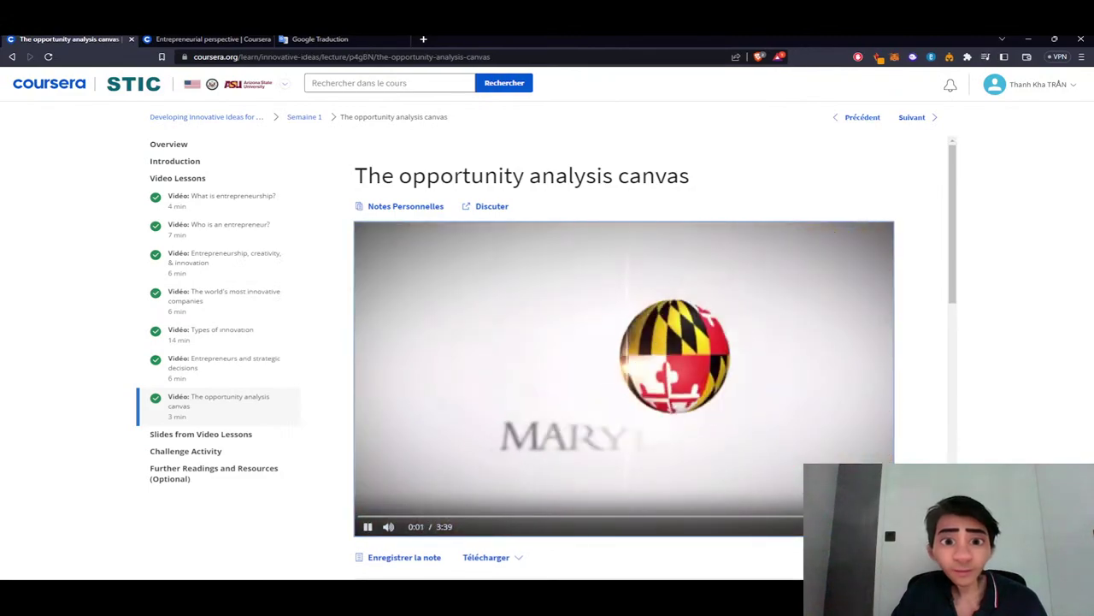